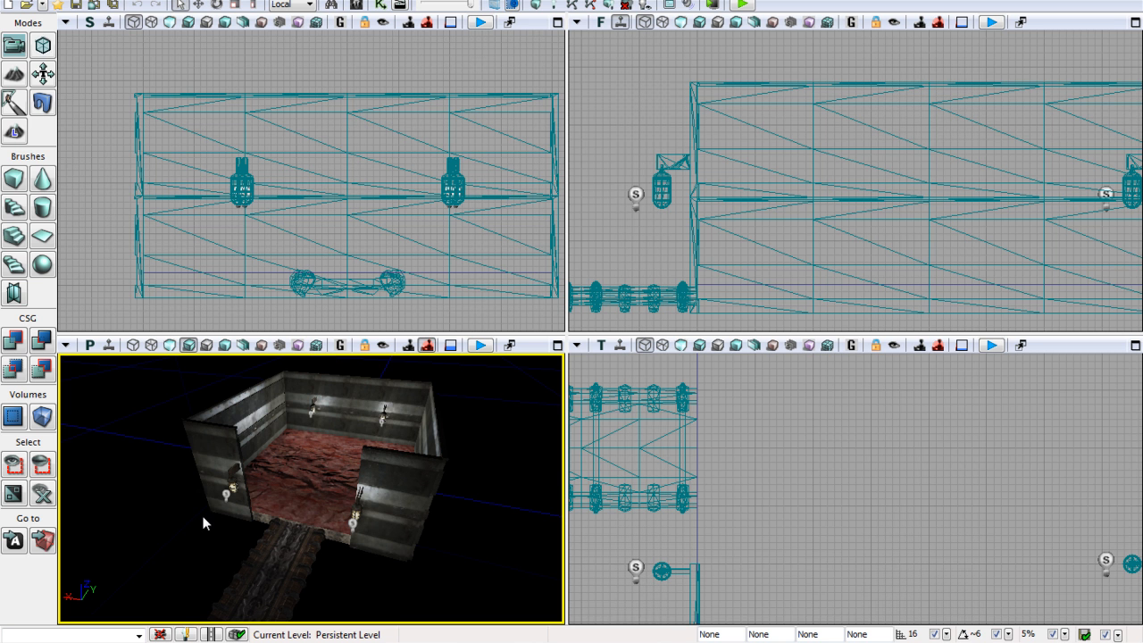
# Place the S_Statue_01 static mesh from the content browser in the middle of the room's red floor
pyautogui.moveTo(416, 535); pyautogui.dragTo(446, 536)
pyautogui.click(357, 5)
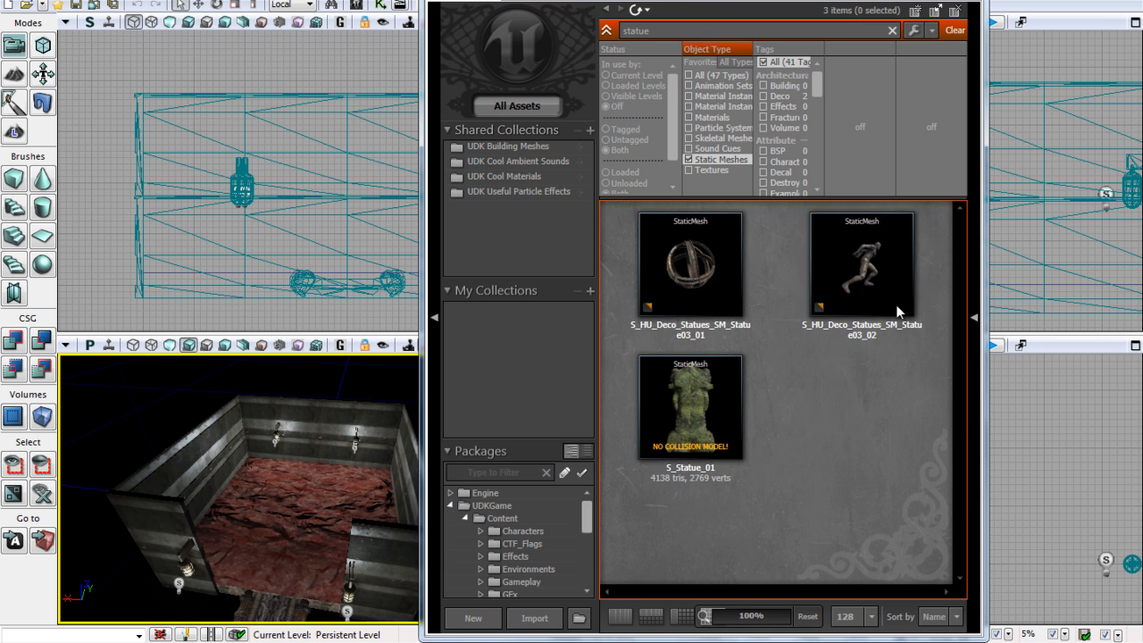
pyautogui.click(701, 405)
pyautogui.moveTo(701, 406); pyautogui.dragTo(302, 516)
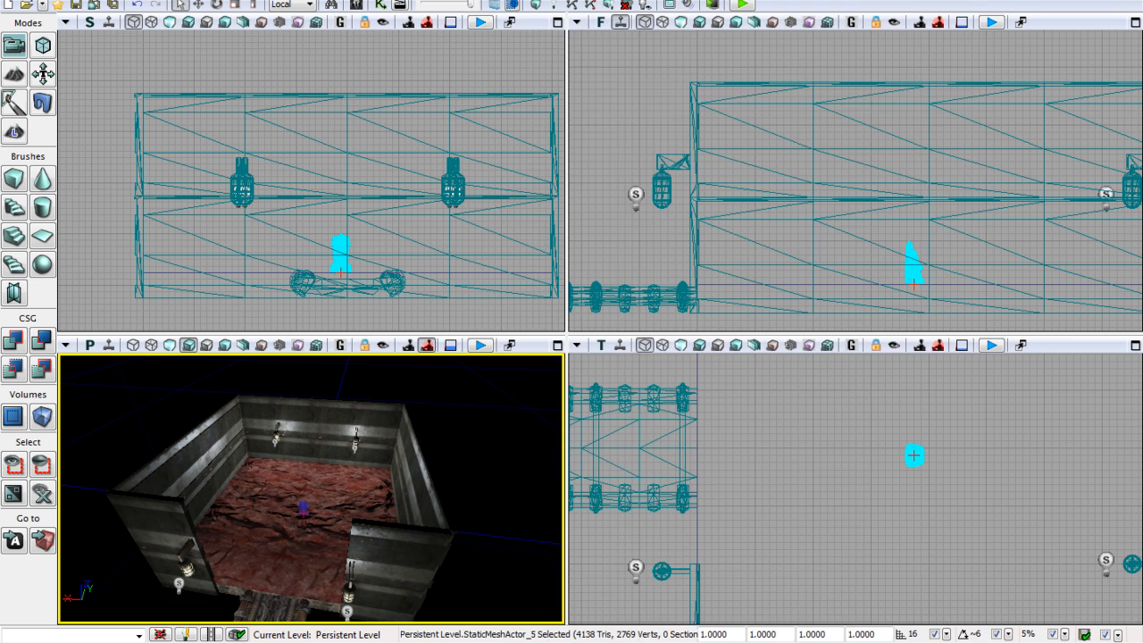
# Scale the statue uniformly to 6 and deselect it
pyautogui.doubleClick(731, 636)
pyautogui.write('5')
pyautogui.press('Return')
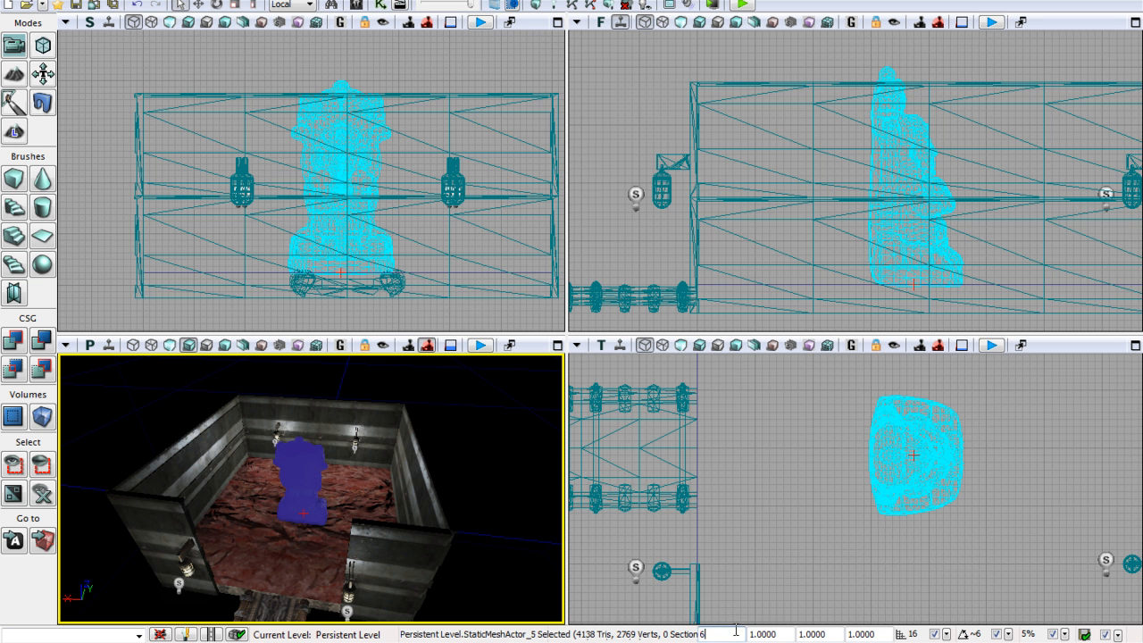
pyautogui.click(483, 463)
pyautogui.moveTo(489, 459); pyautogui.dragTo(444, 435, button='right')
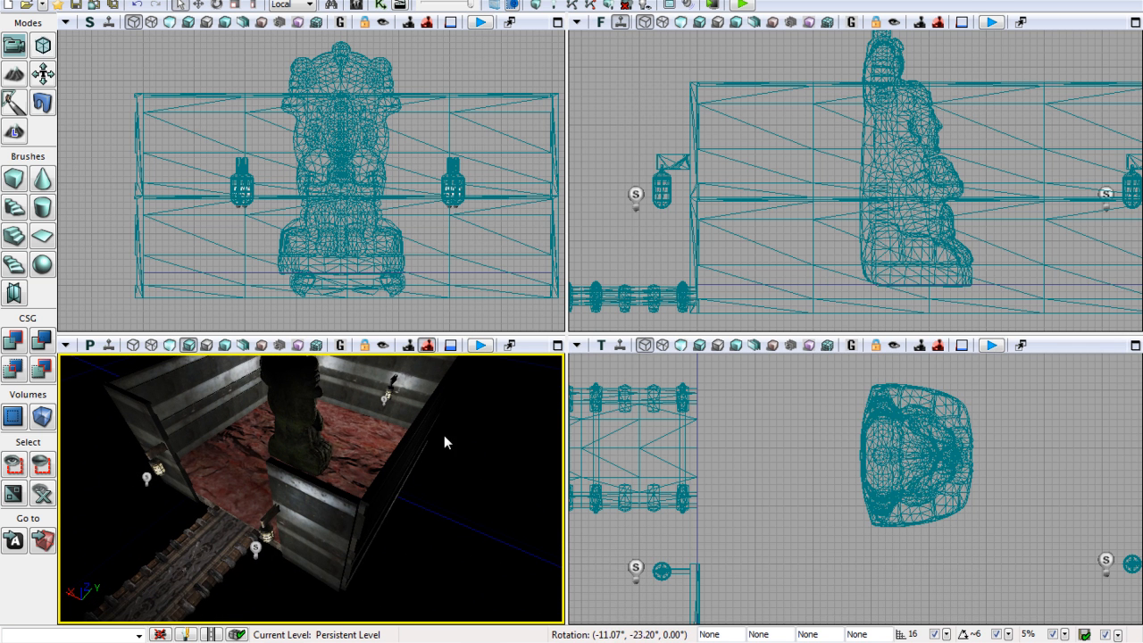
# Add a point light on the floor beside the front of the statue
pyautogui.moveTo(437, 492); pyautogui.dragTo(378, 473, button='right')
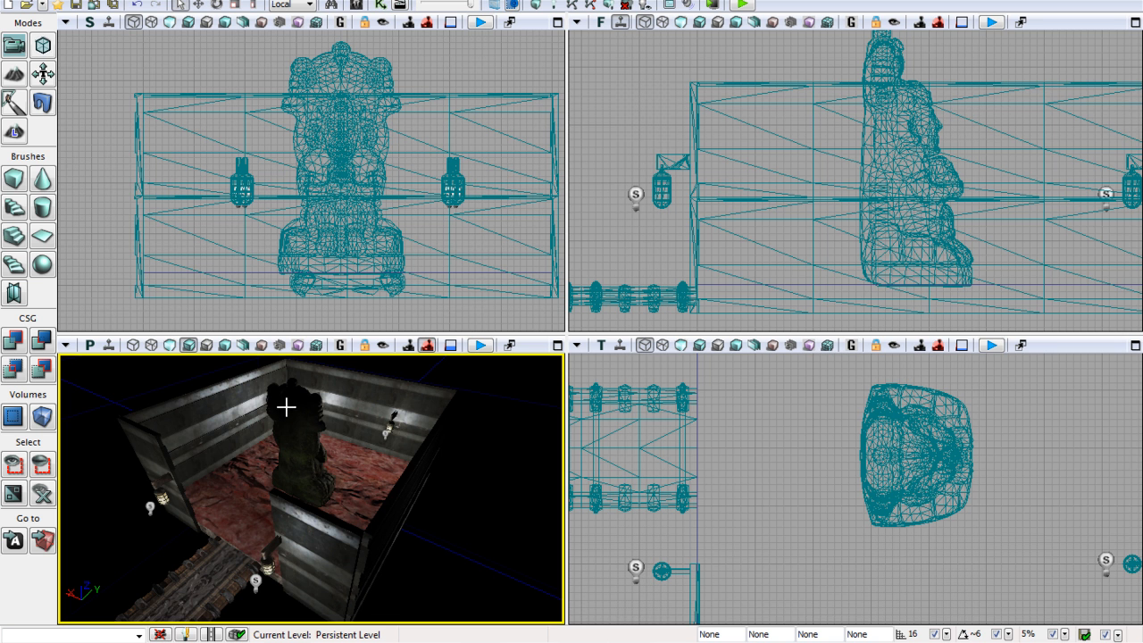
pyautogui.moveTo(433, 480); pyautogui.dragTo(375, 469, button='right')
pyautogui.rightClick(384, 470)
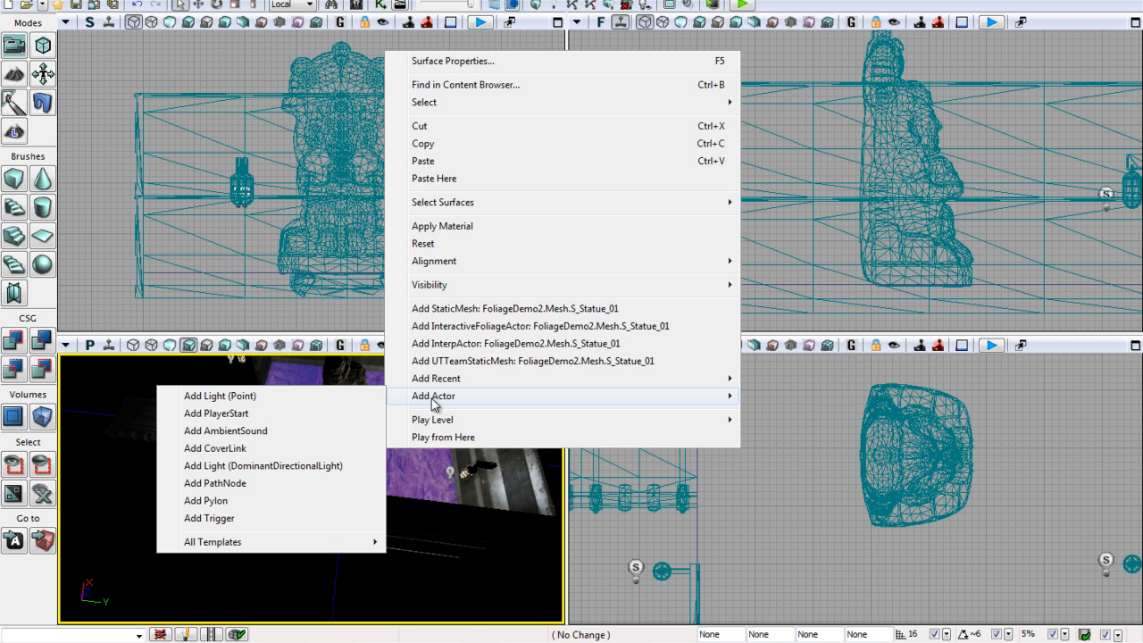
pyautogui.click(465, 590)
pyautogui.click(465, 591)
pyautogui.press('l')
pyautogui.click(376, 469)
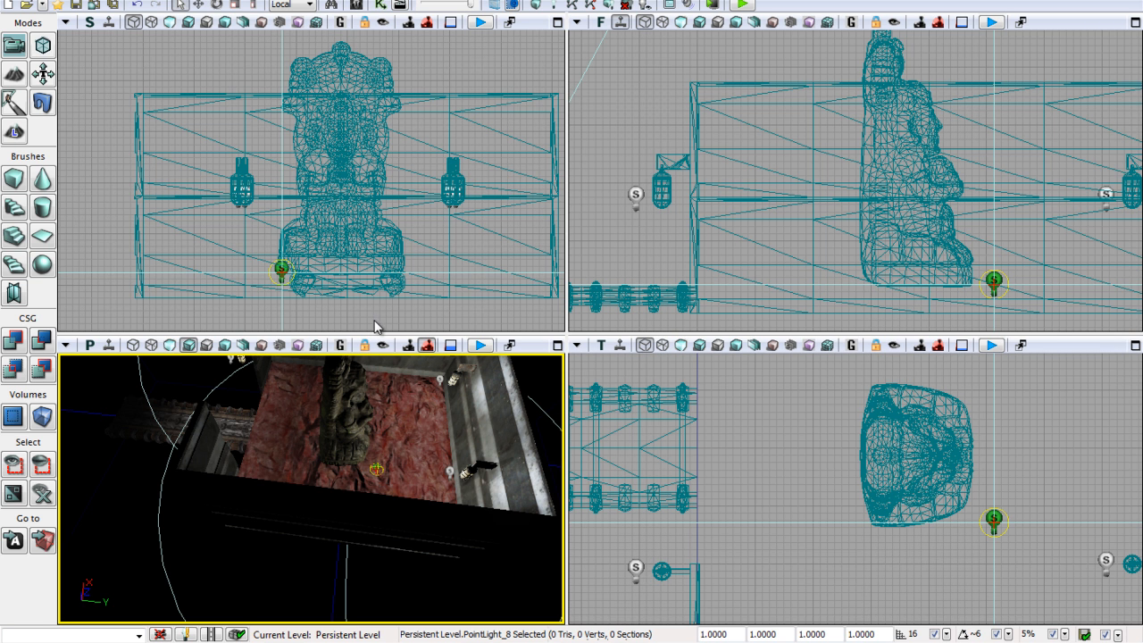
# Raise the point light slightly above the floor with the translate tool, and return to plain selection mode
pyautogui.moveTo(456, 452); pyautogui.dragTo(562, 401, button='right')
pyautogui.moveTo(563, 401); pyautogui.dragTo(459, 454)
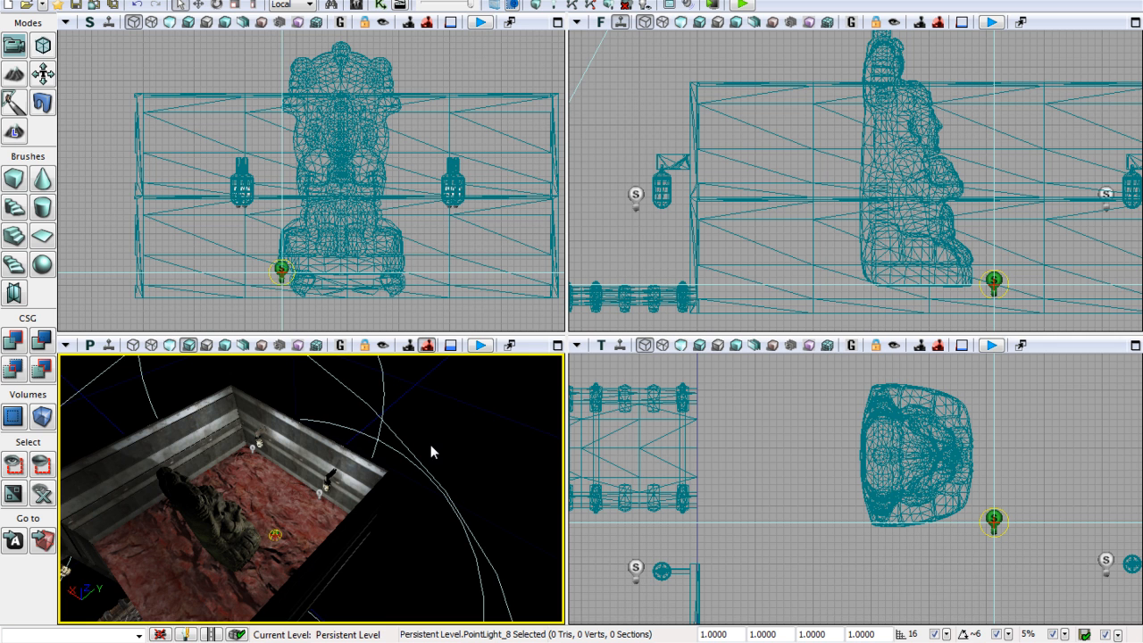
pyautogui.click(202, 3)
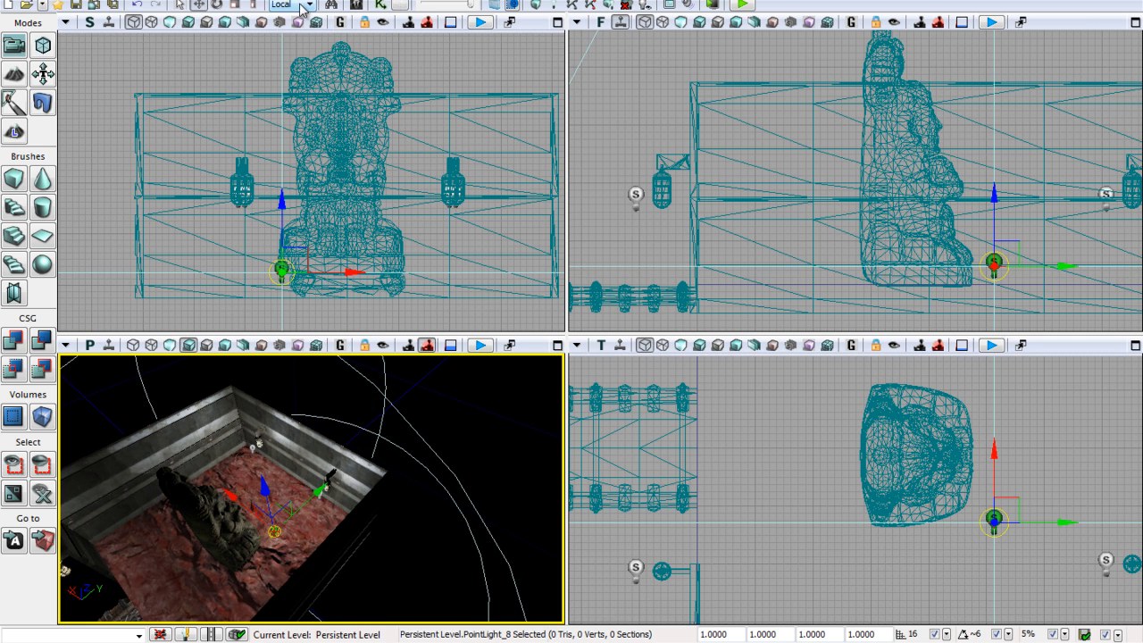
pyautogui.click(238, 4)
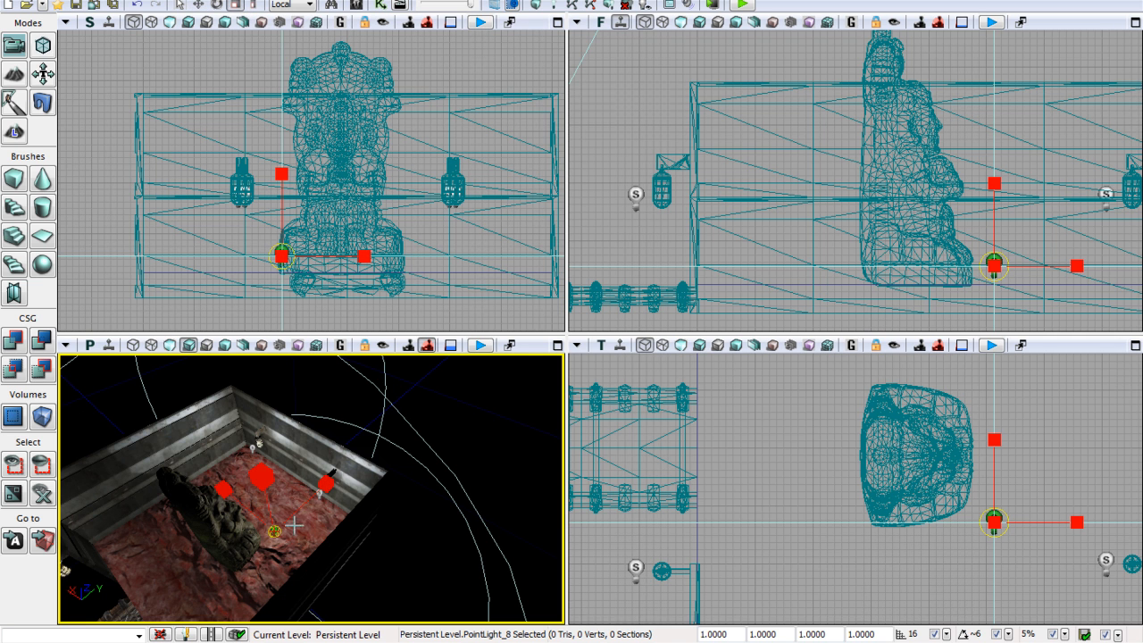
pyautogui.click(181, 4)
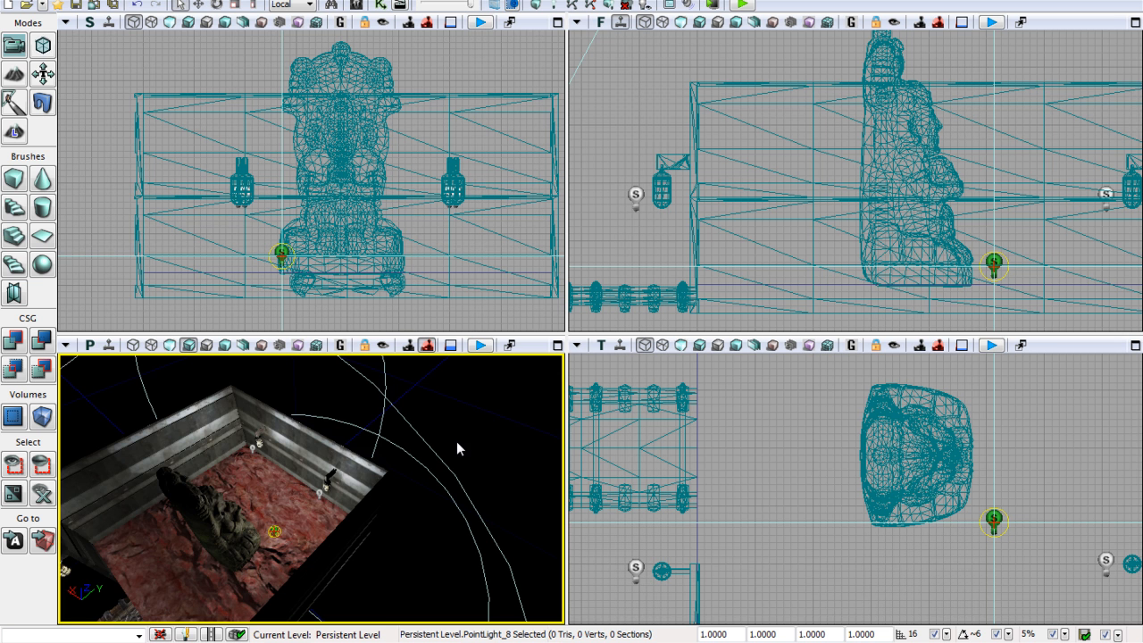
# Open the properties of the point light beside the statue
pyautogui.moveTo(475, 455); pyautogui.dragTo(520, 461)
pyautogui.moveTo(520, 461); pyautogui.dragTo(487, 473, button='right')
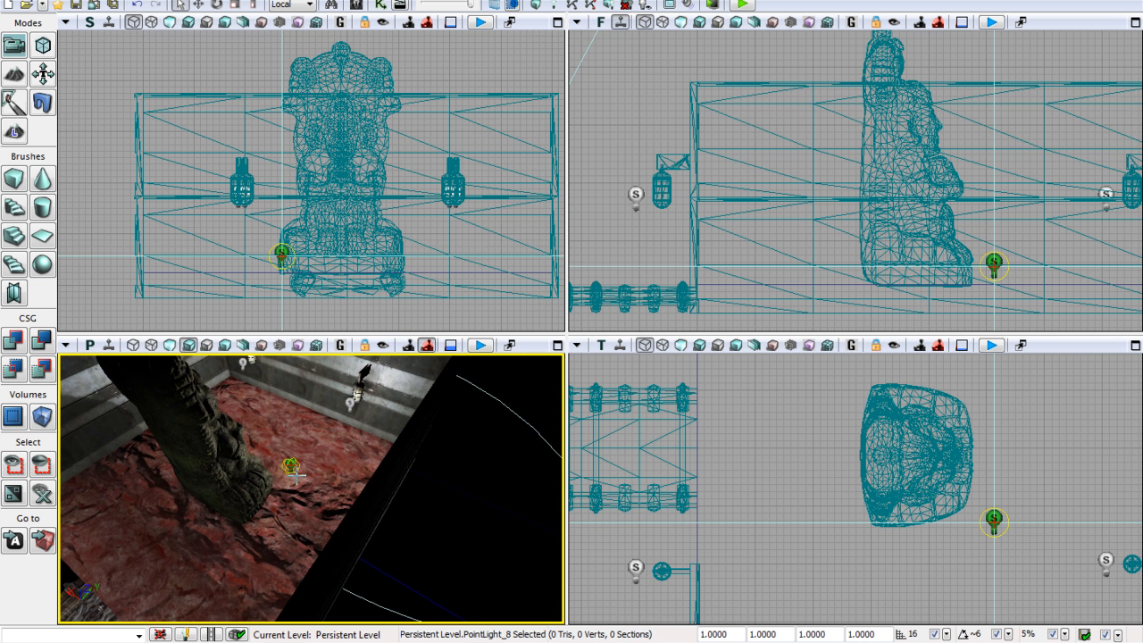
pyautogui.moveTo(311, 492); pyautogui.dragTo(332, 490)
pyautogui.moveTo(344, 489); pyautogui.dragTo(353, 464, button='right')
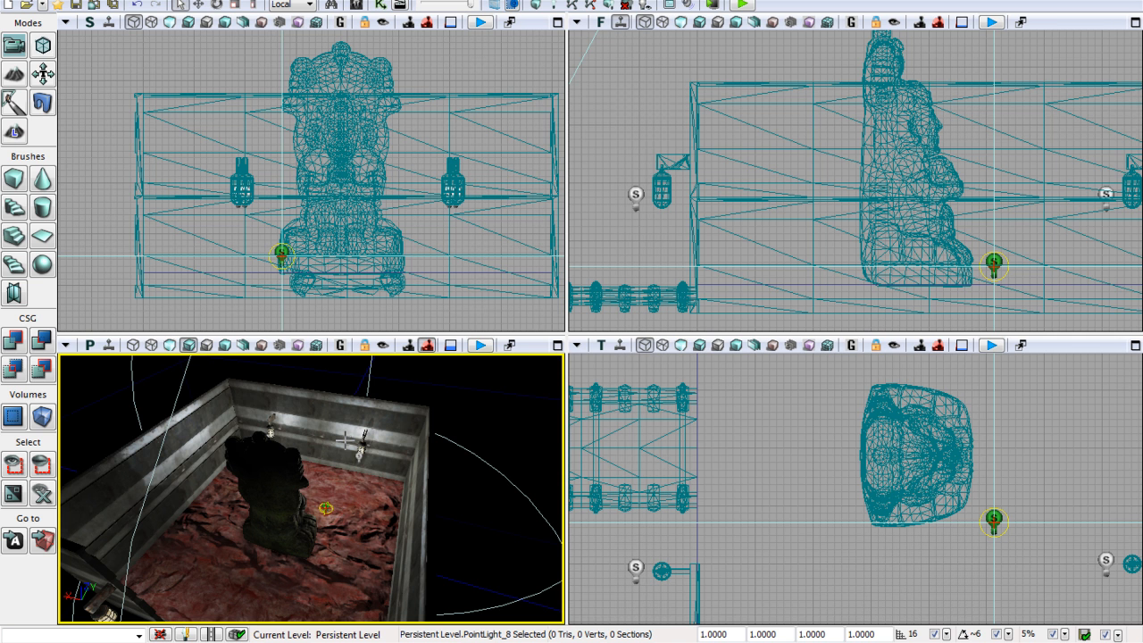
pyautogui.rightClick(326, 508)
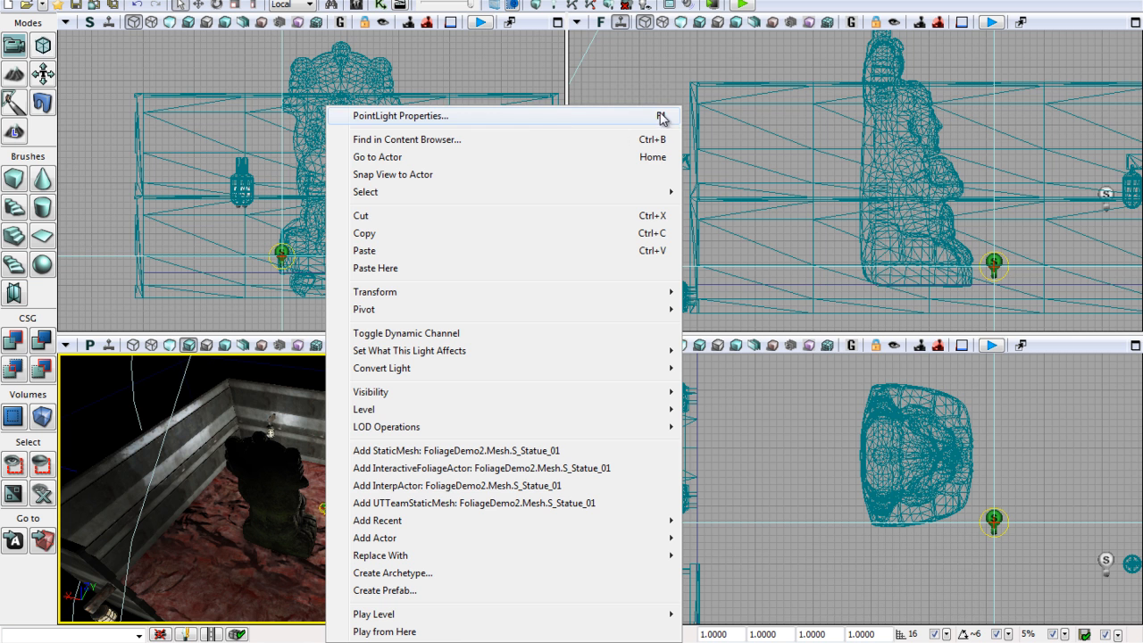
pyautogui.click(431, 117)
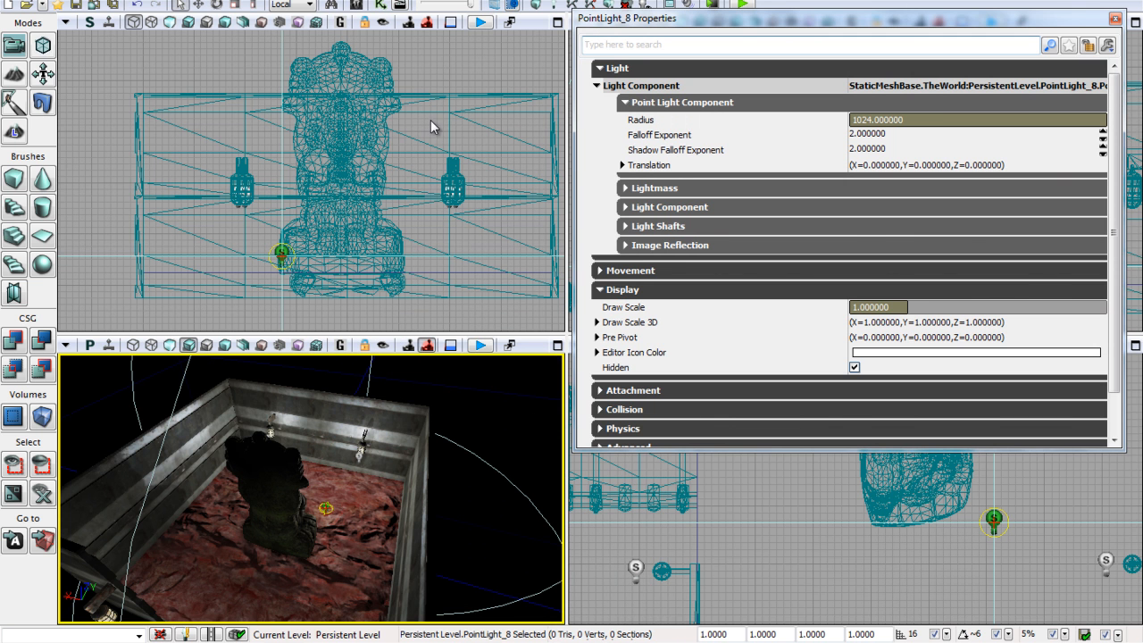
# Collapse the expanded property categories and show only the Light Component settings with brightness, colour and shadow options
pyautogui.click(600, 289)
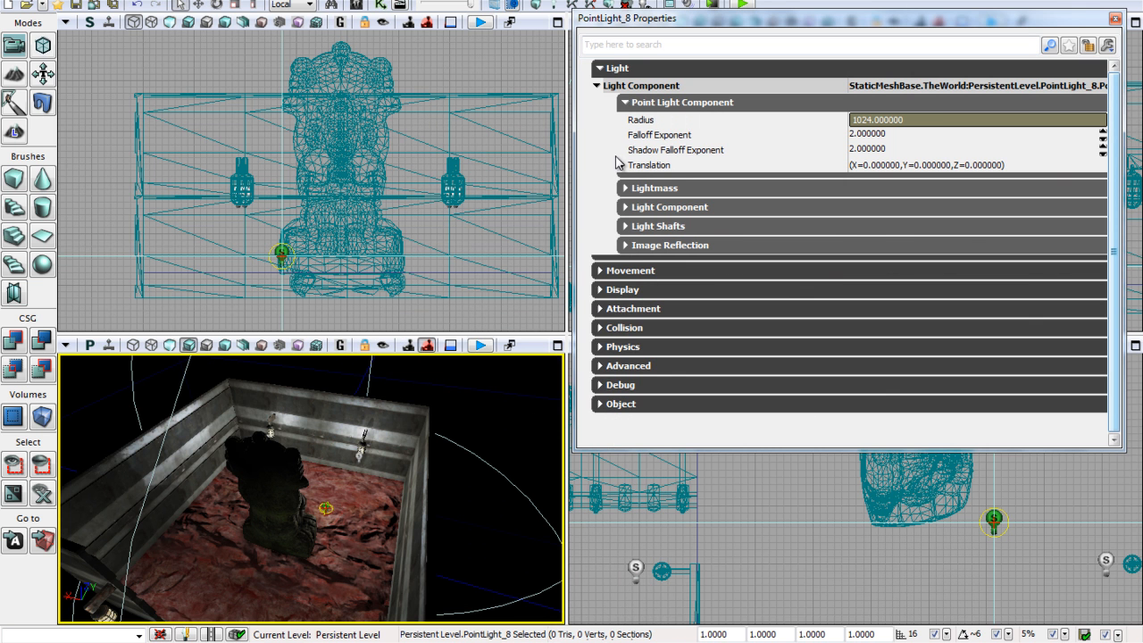
pyautogui.click(626, 102)
pyautogui.click(598, 85)
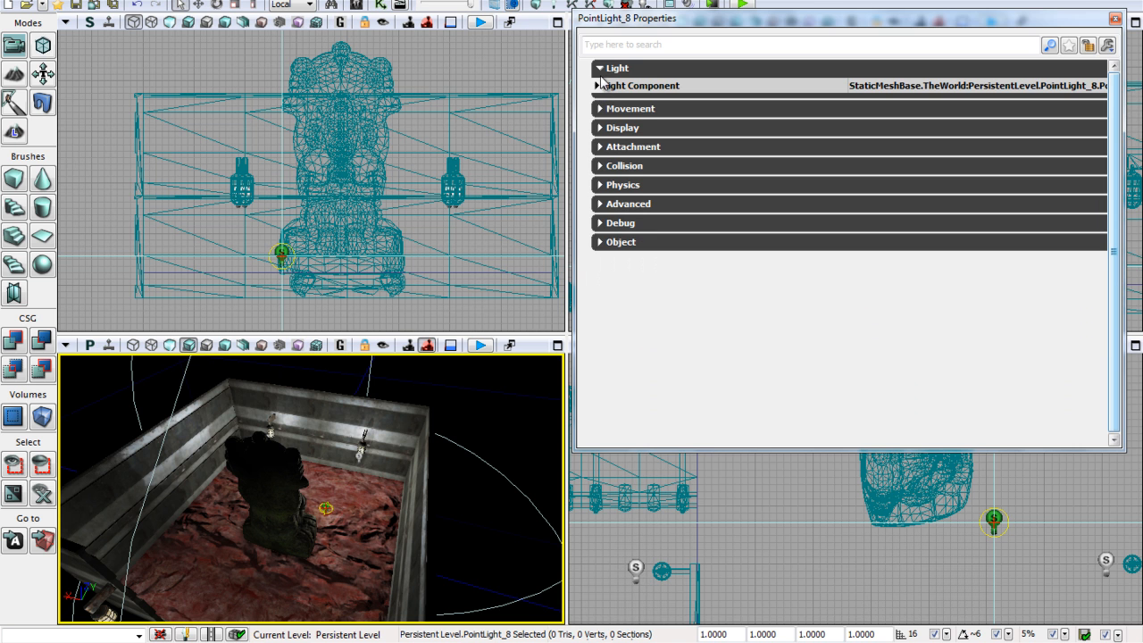
pyautogui.click(600, 68)
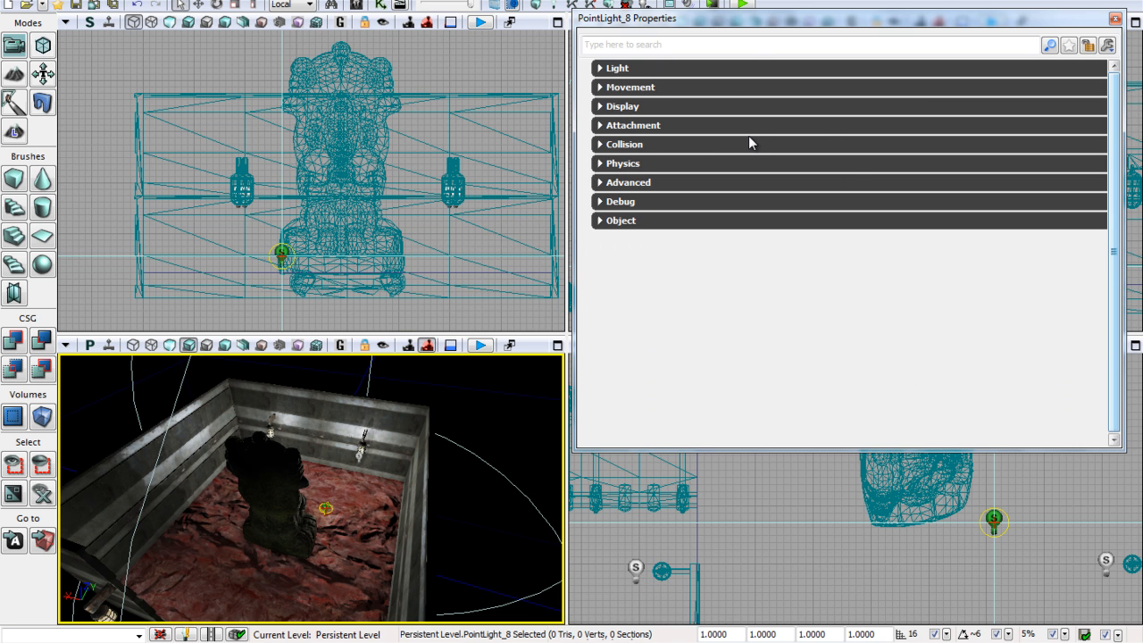
pyautogui.click(601, 70)
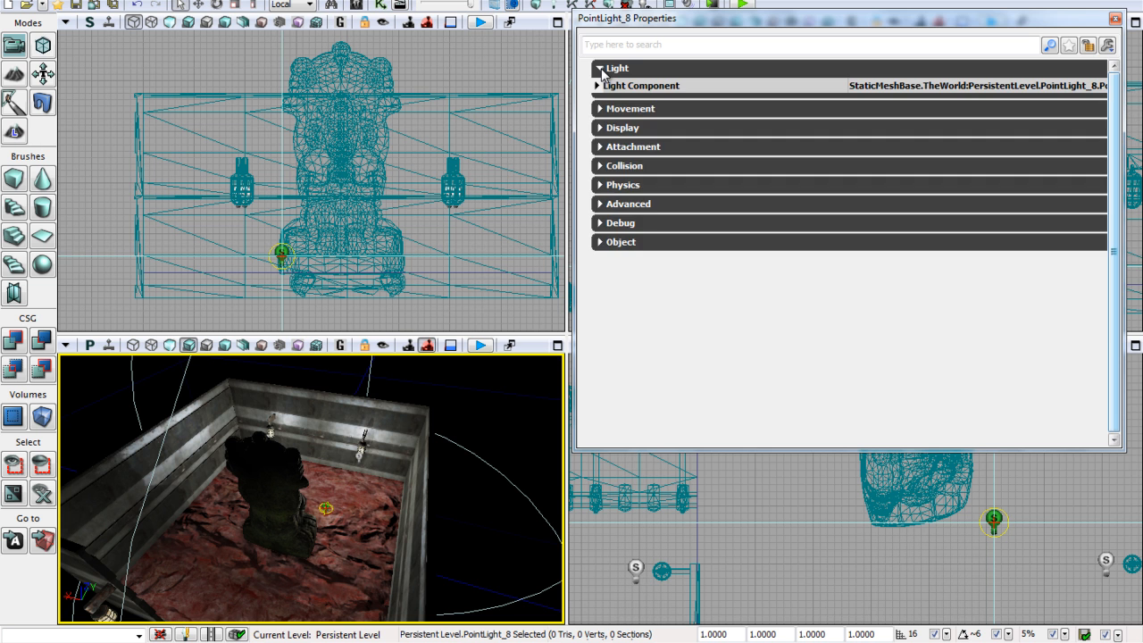
pyautogui.click(597, 86)
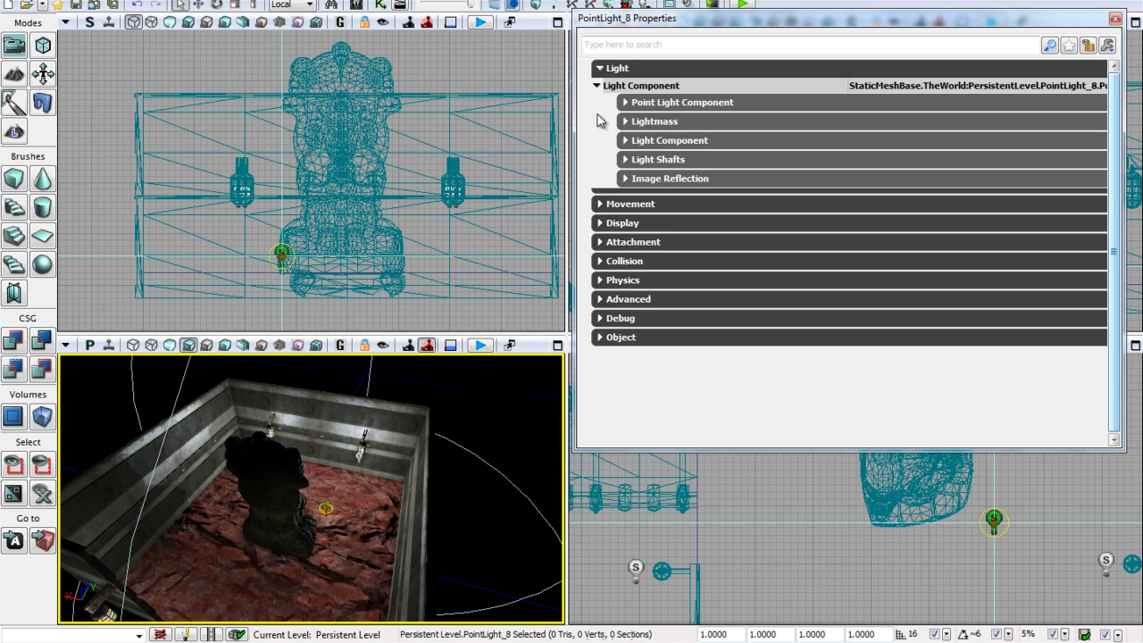
pyautogui.click(625, 141)
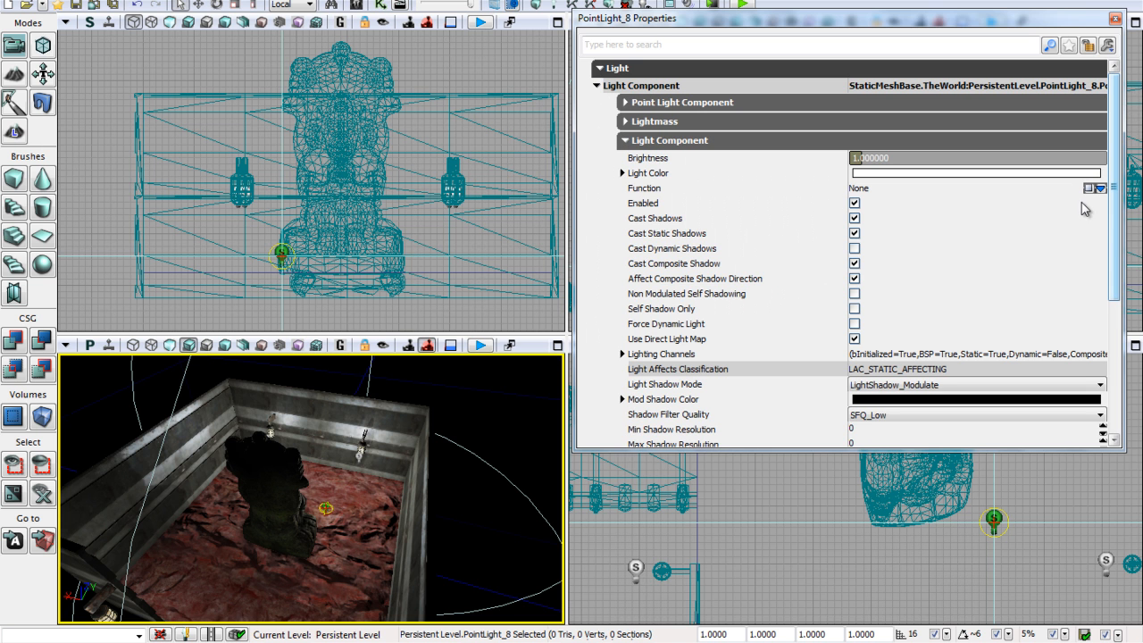
# Set the point light's brightness to 6
pyautogui.moveTo(1118, 242); pyautogui.dragTo(1118, 274)
pyautogui.moveTo(865, 111); pyautogui.dragTo(955, 112)
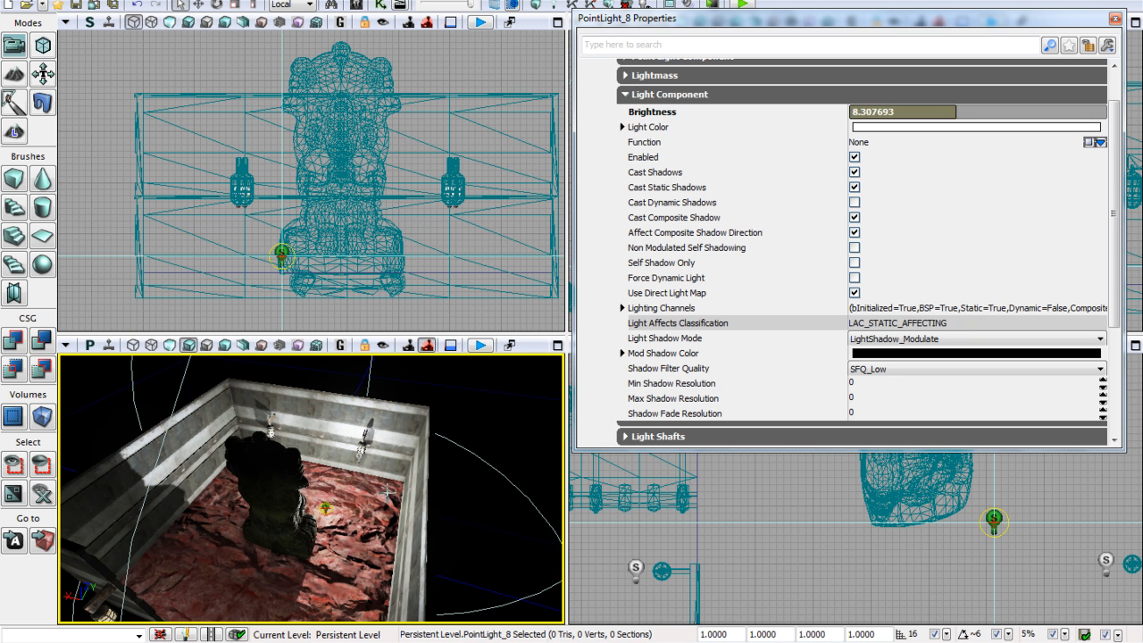
pyautogui.click(911, 114)
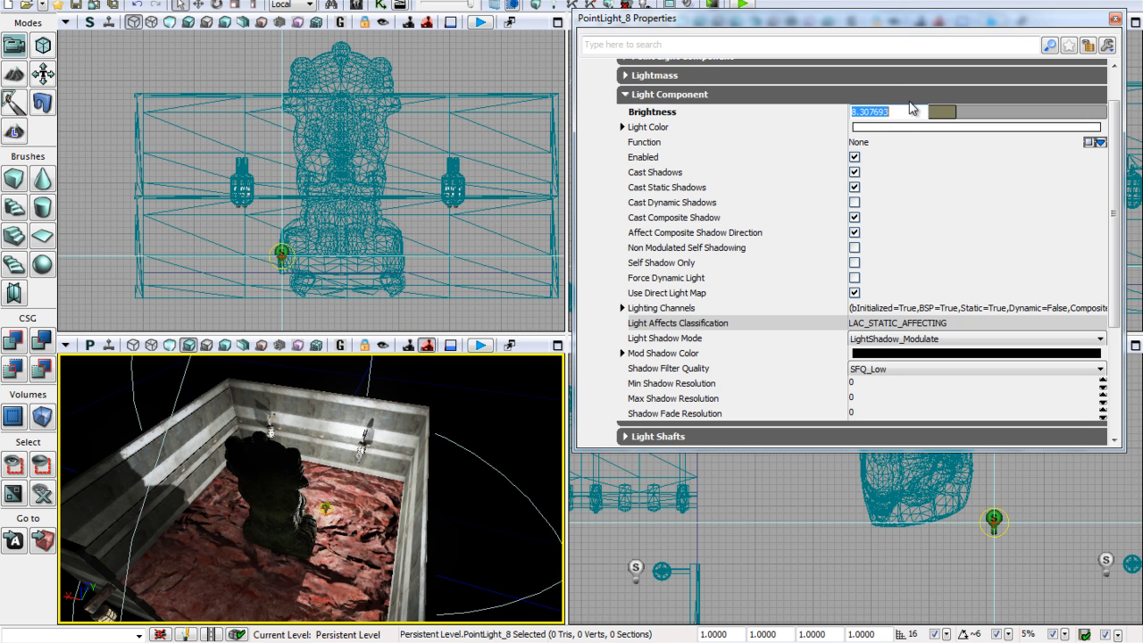
pyautogui.write('6')
pyautogui.press('Return')
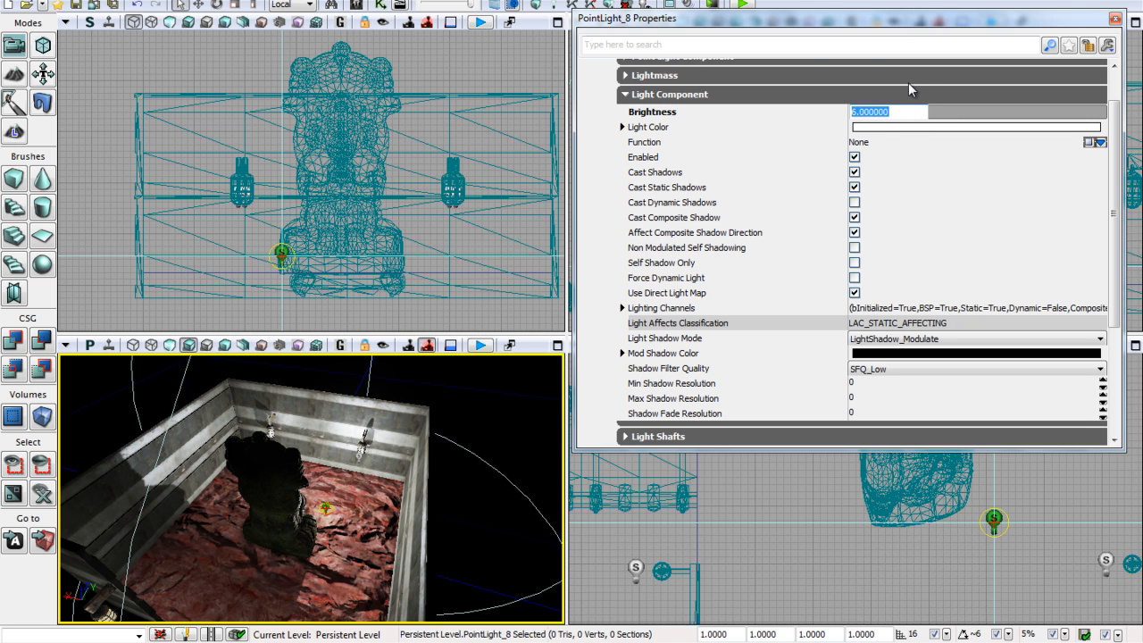
# Change the point light's colour to a bright green (R 100, G 255, B 85)
pyautogui.doubleClick(893, 128)
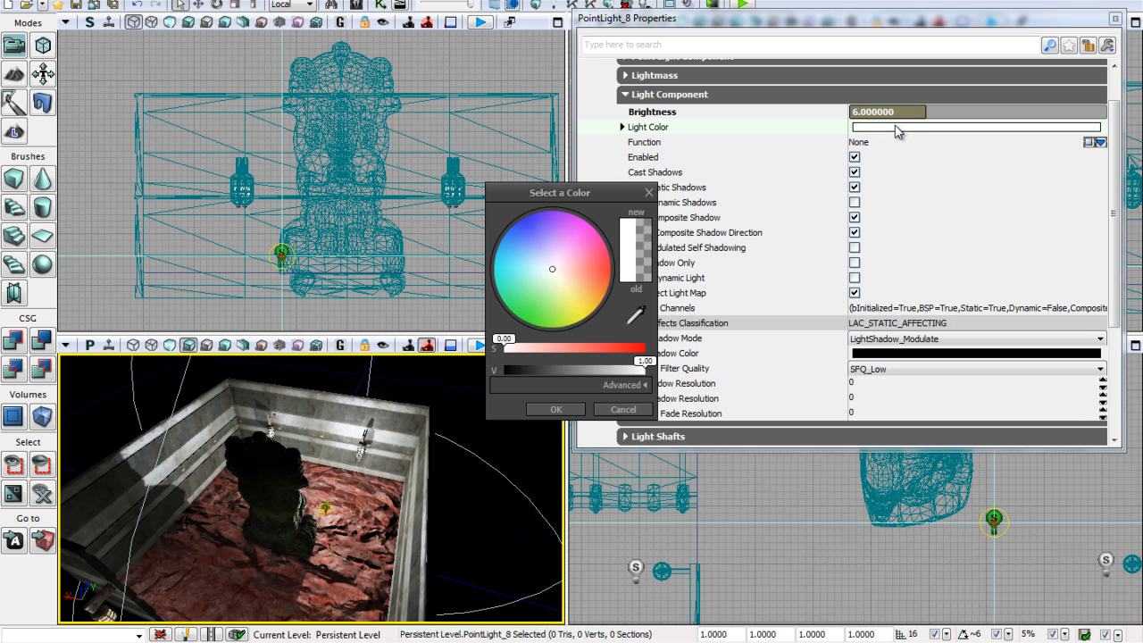
pyautogui.moveTo(580, 253)
pyautogui.mouseDown()
pyautogui.moveTo(522, 225)
pyautogui.moveTo(557, 288)
pyautogui.moveTo(531, 333)
pyautogui.moveTo(520, 322)
pyautogui.moveTo(532, 320)
pyautogui.moveTo(529, 277)
pyautogui.moveTo(528, 318)
pyautogui.mouseUp()
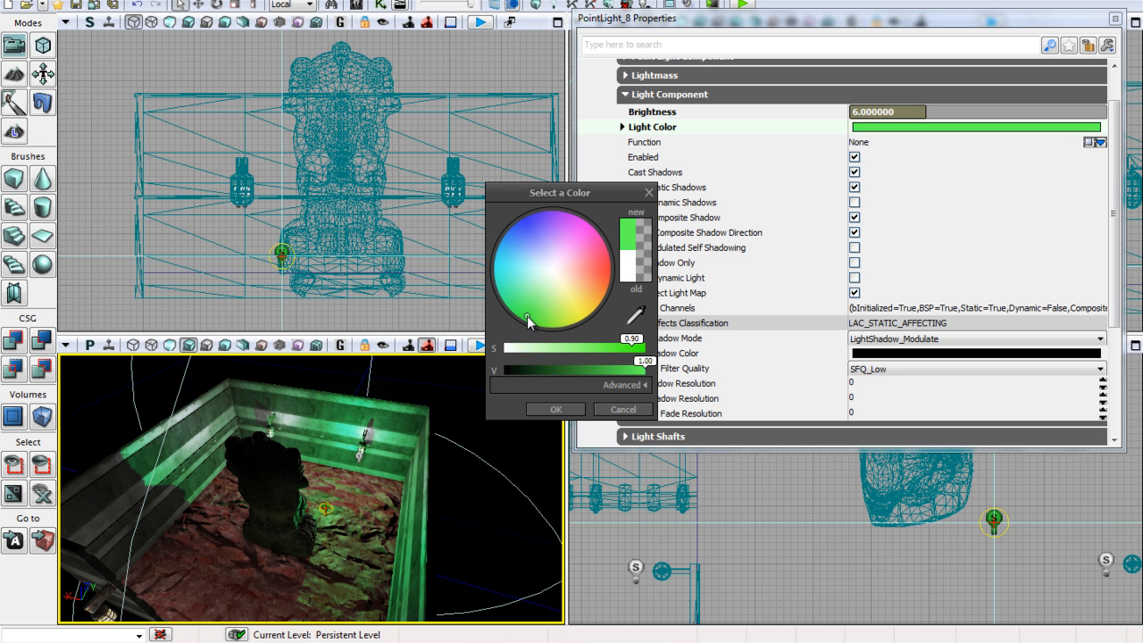
pyautogui.click(552, 410)
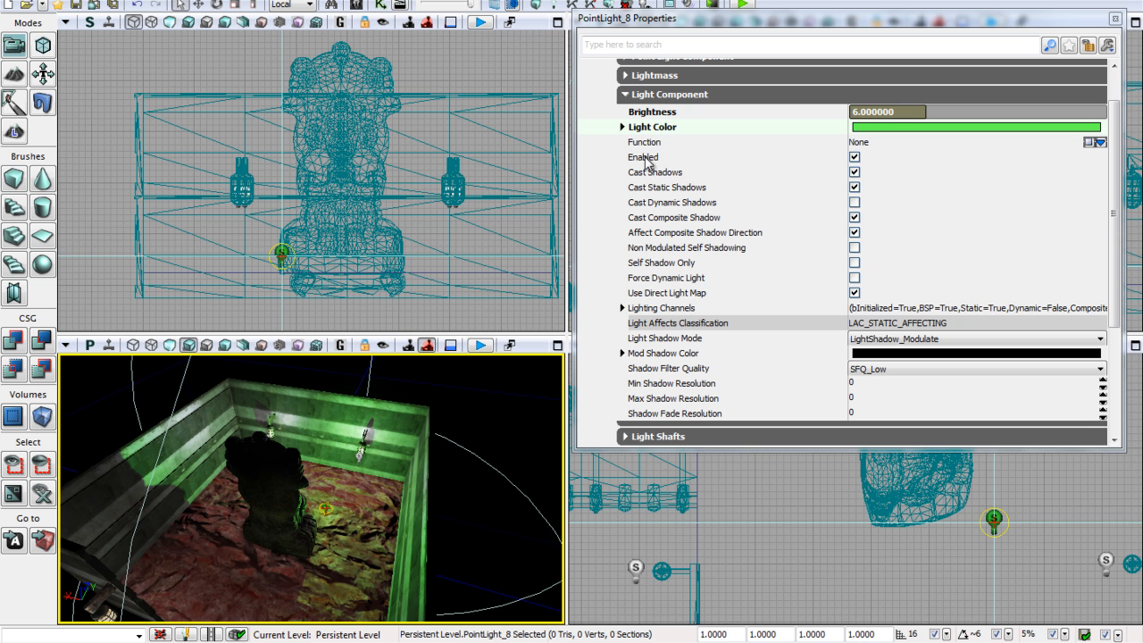
# Toggle the light's Enabled and Cast Shadows options off and back on to compare their effect on the room
pyautogui.click(855, 157)
pyautogui.click(858, 159)
pyautogui.click(858, 159)
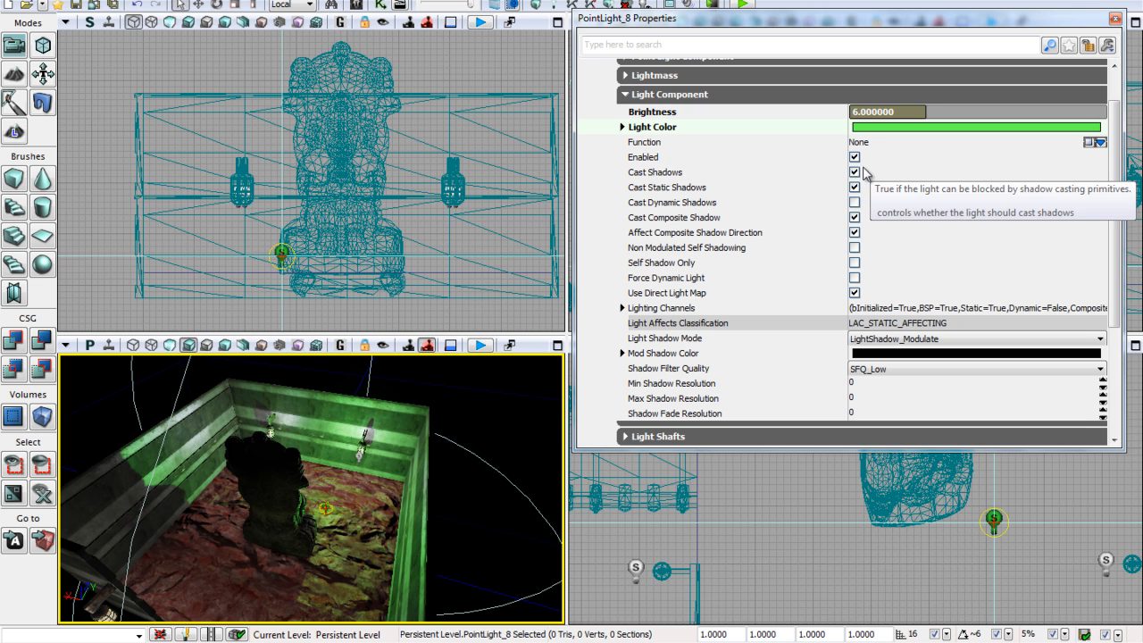
pyautogui.click(854, 172)
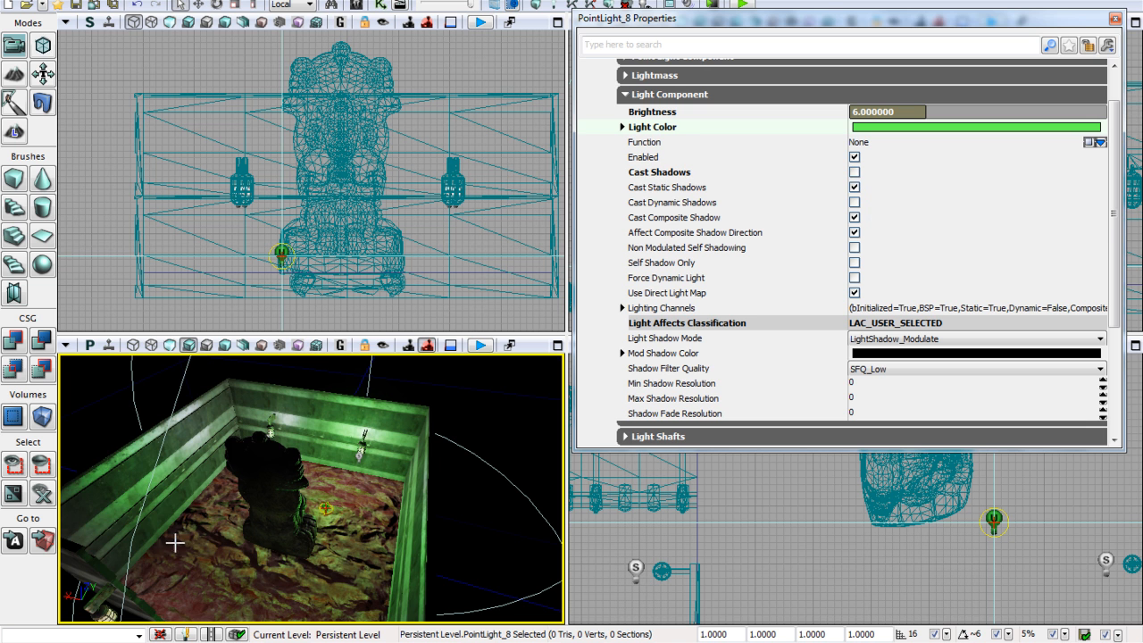
pyautogui.click(855, 172)
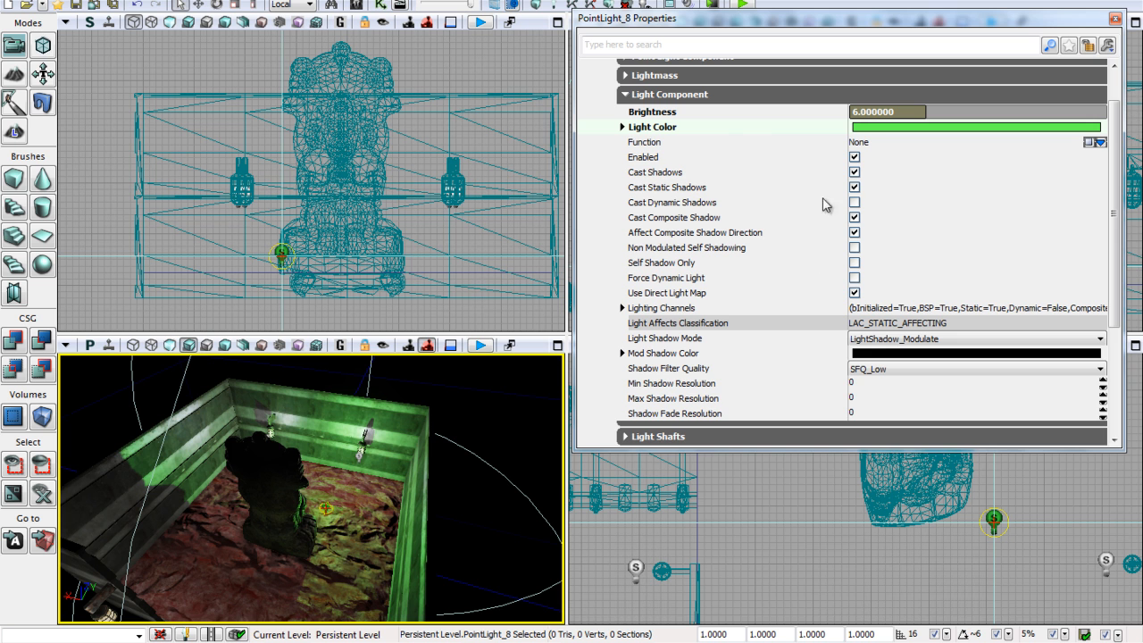
# Inspect the light colour's individual channel values, and switch from the Light Component settings to the Point Light Component settings
pyautogui.click(622, 128)
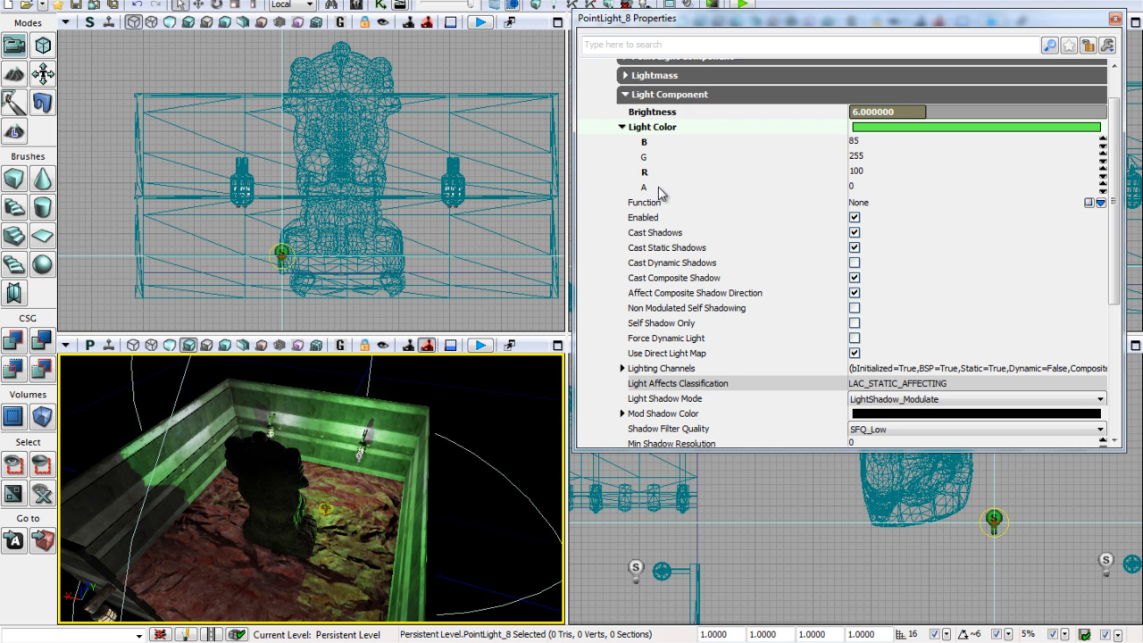
pyautogui.click(623, 128)
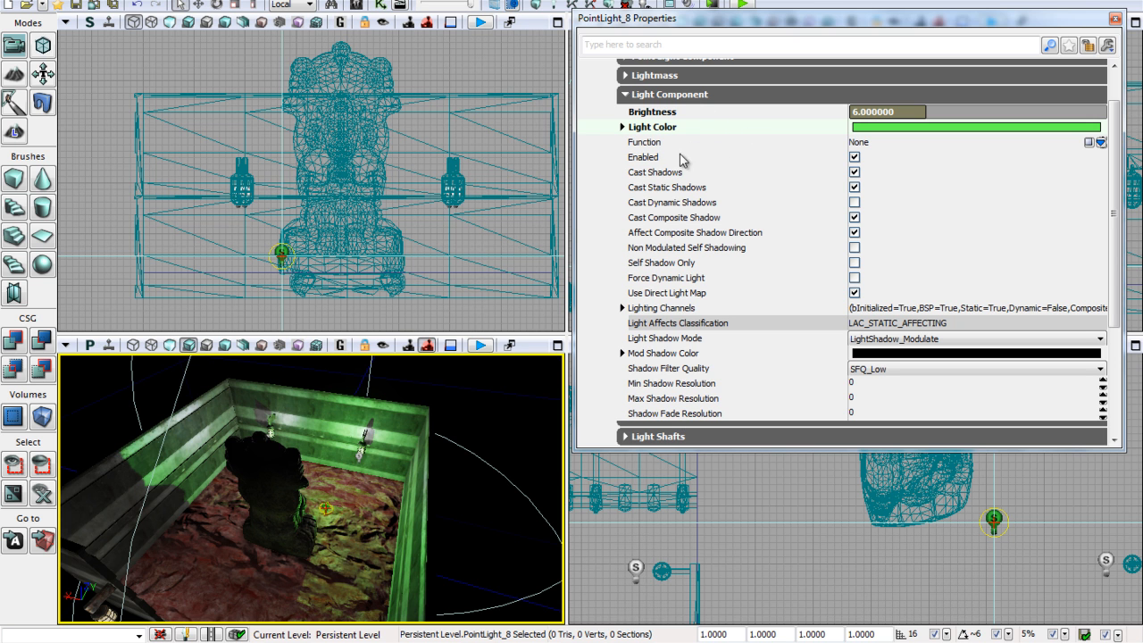
pyautogui.scroll(3, 685, 163)
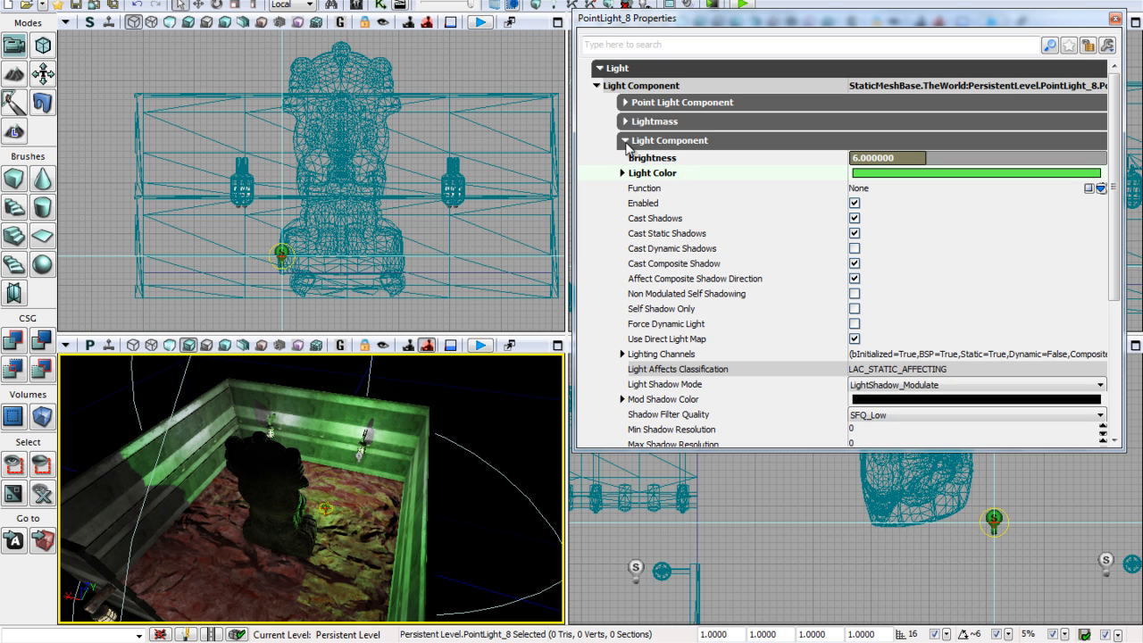
pyautogui.click(626, 141)
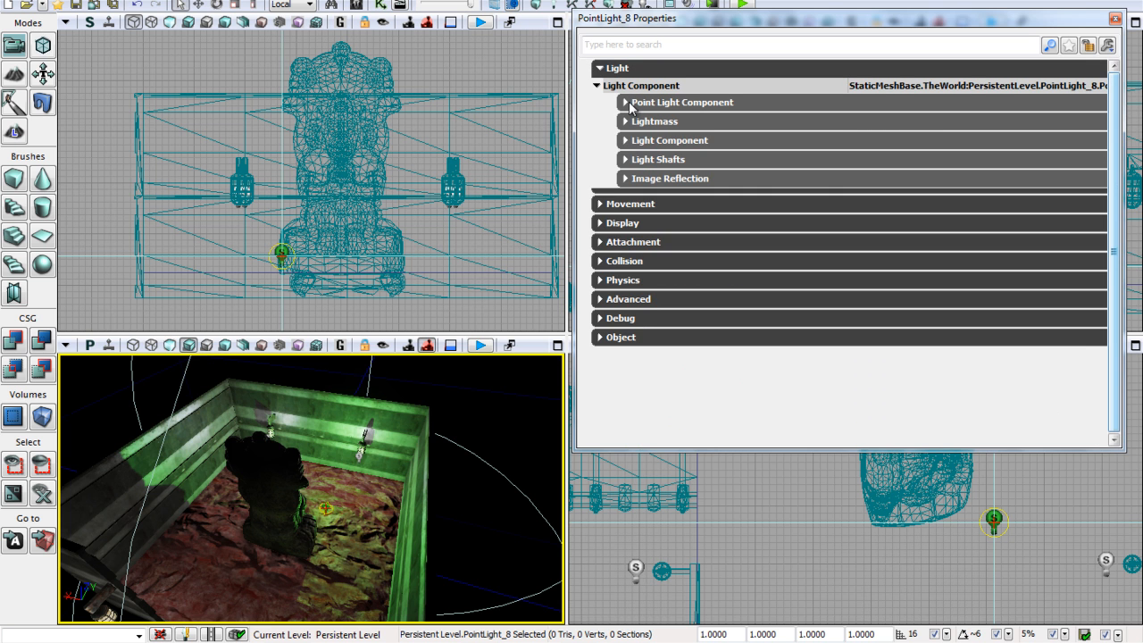
pyautogui.click(626, 103)
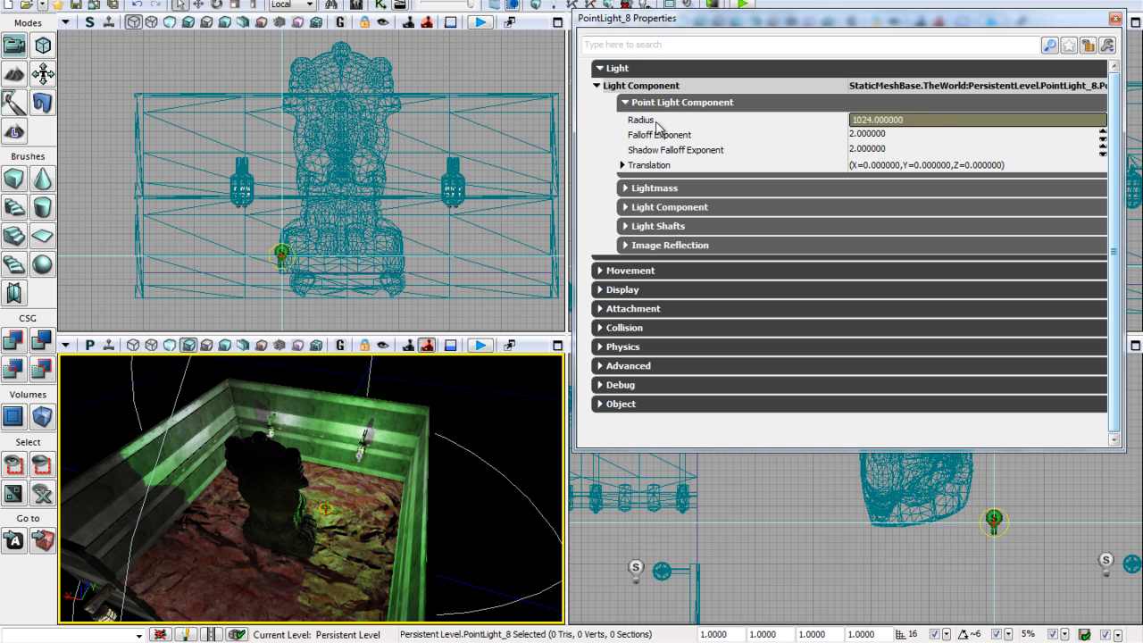
# Try the point light's radius at 128 and 512, and set it back to 1024
pyautogui.click(943, 121)
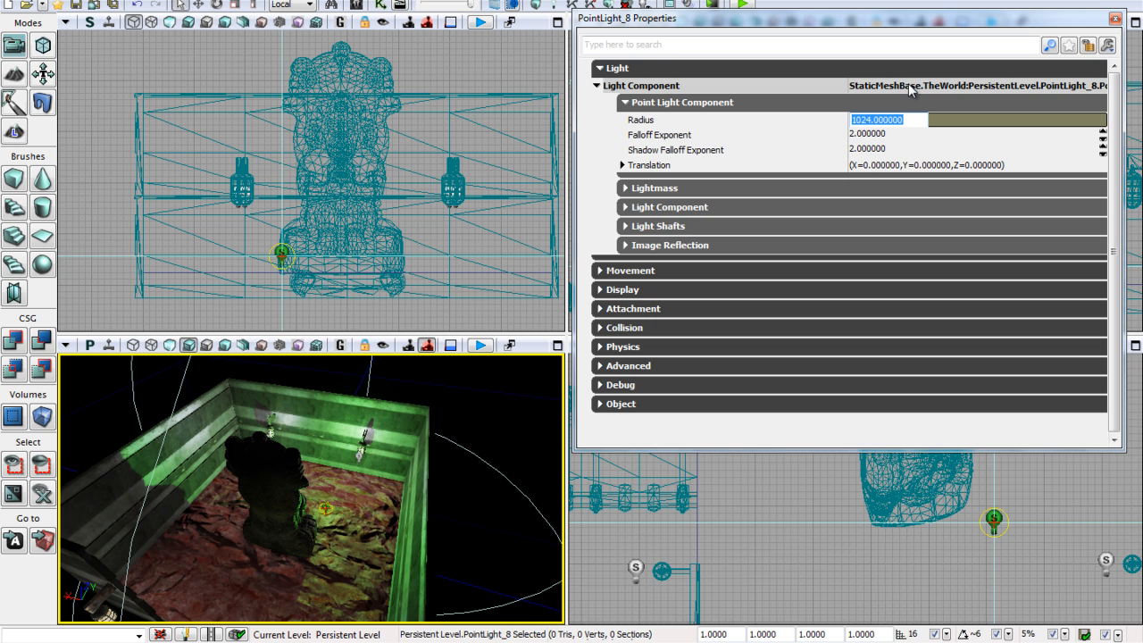
pyautogui.write('128')
pyautogui.press('Return')
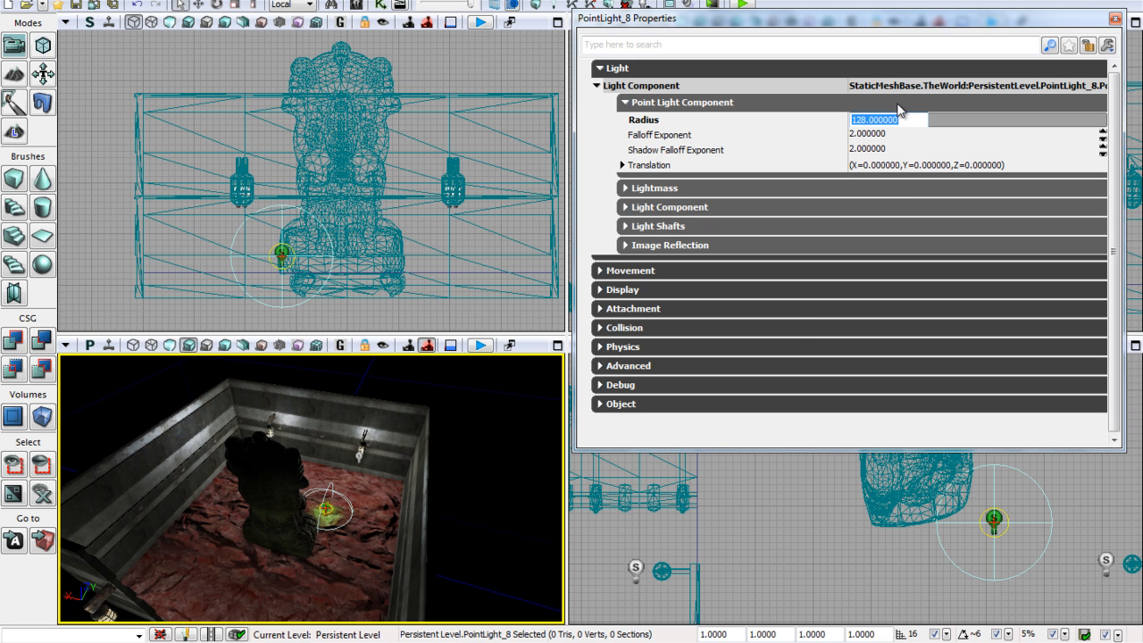
pyautogui.write('512')
pyautogui.press('Return')
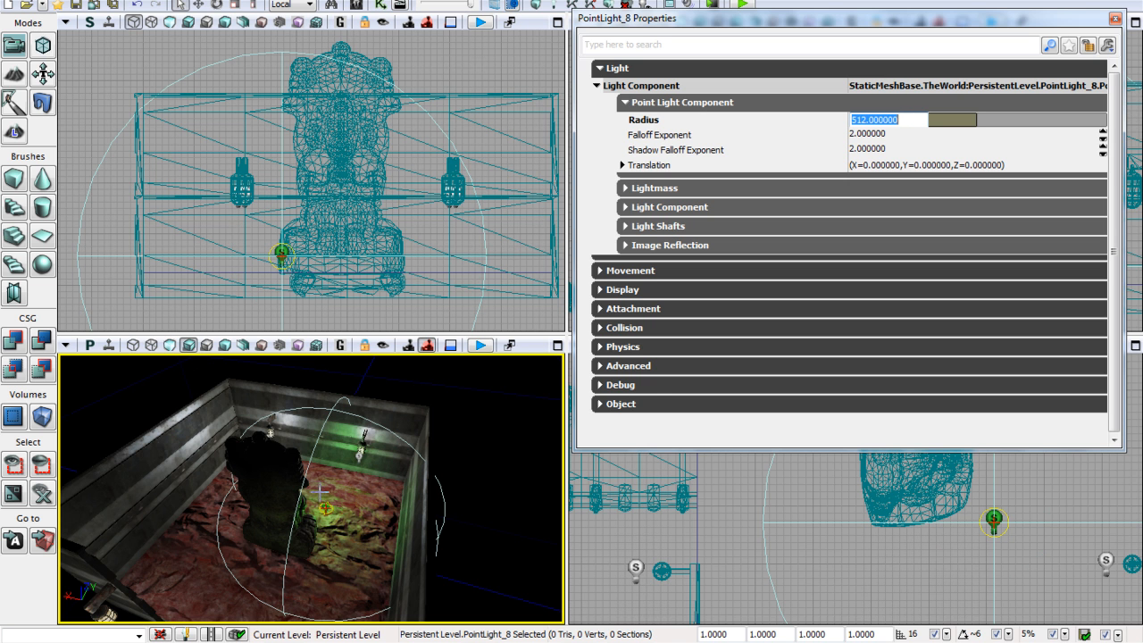
pyautogui.write('1024')
pyautogui.press('Return')
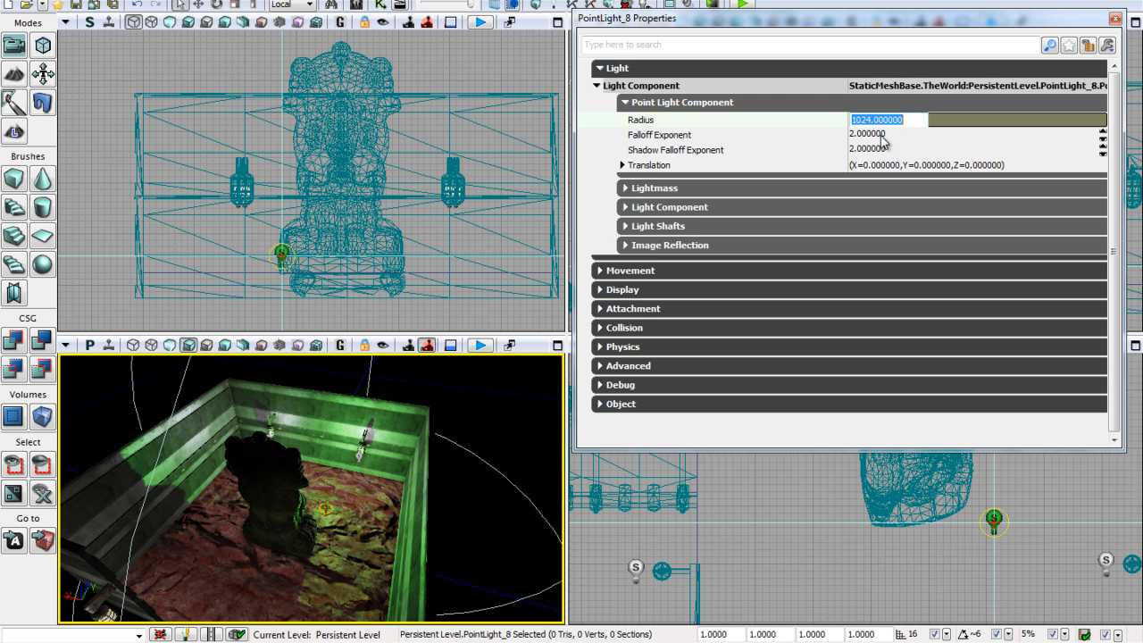
pyautogui.click(626, 104)
pyautogui.click(626, 105)
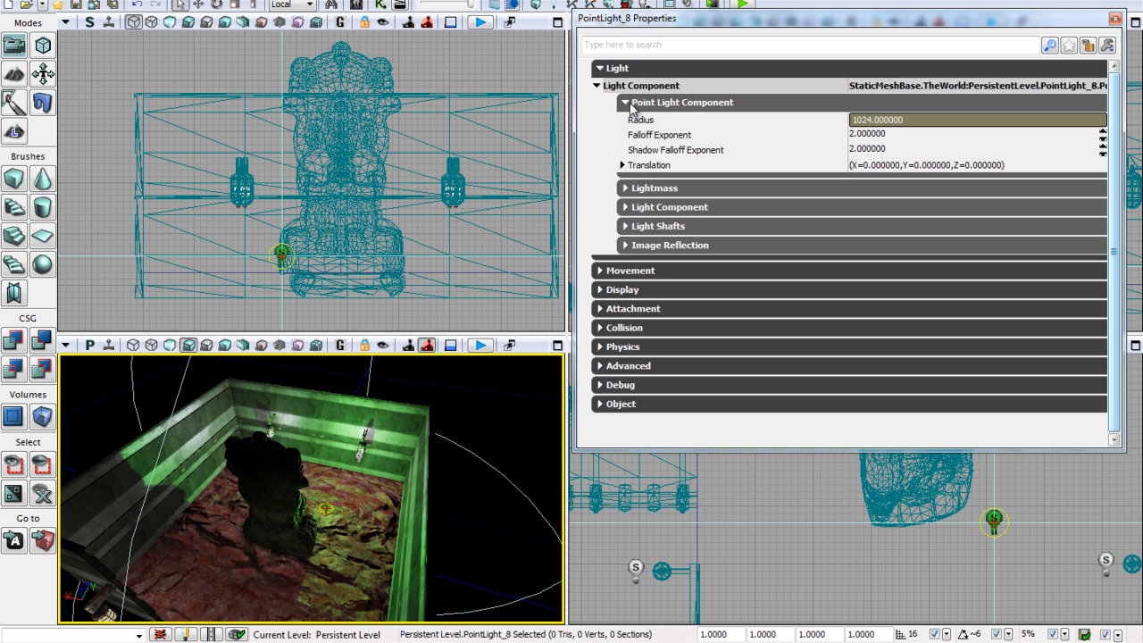
pyautogui.click(627, 103)
pyautogui.click(596, 86)
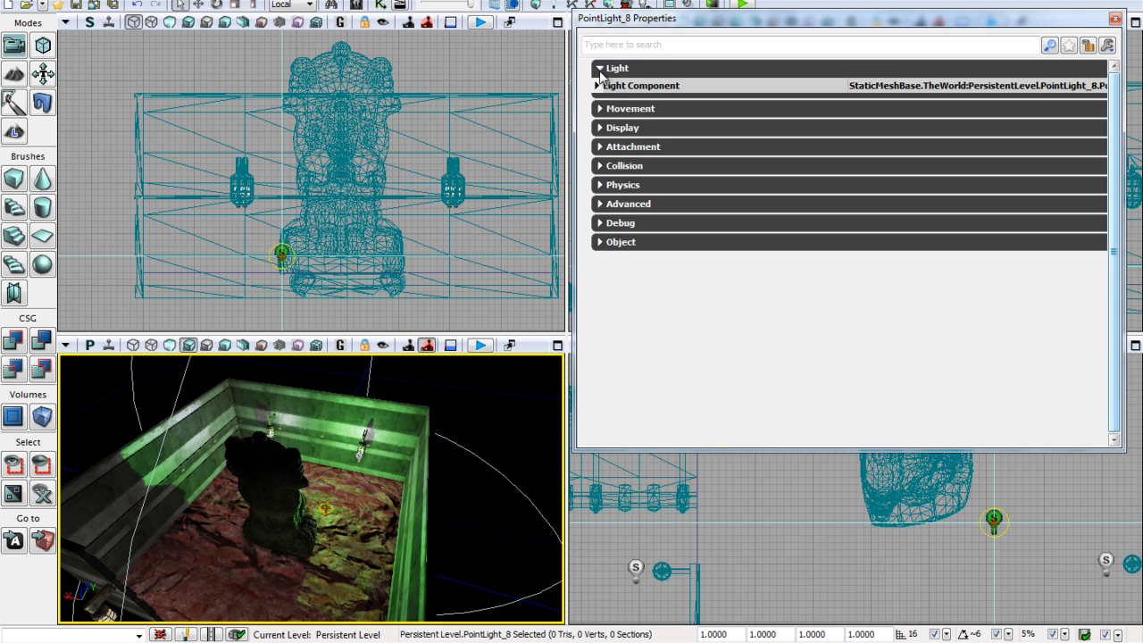
pyautogui.click(602, 71)
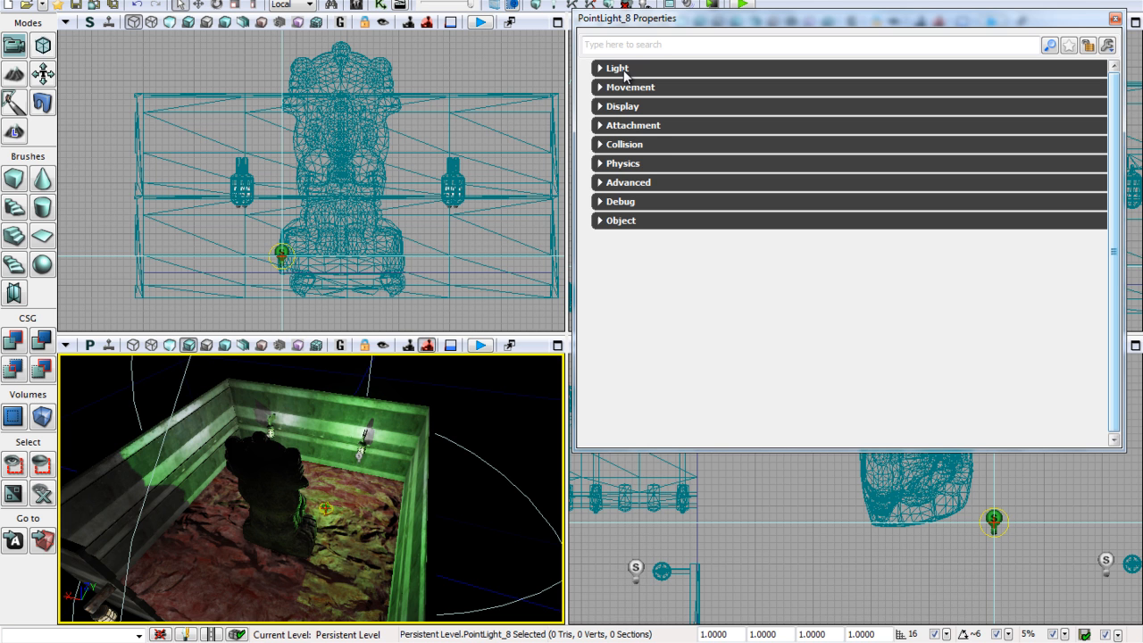
pyautogui.click(602, 72)
pyautogui.click(602, 71)
pyautogui.click(601, 71)
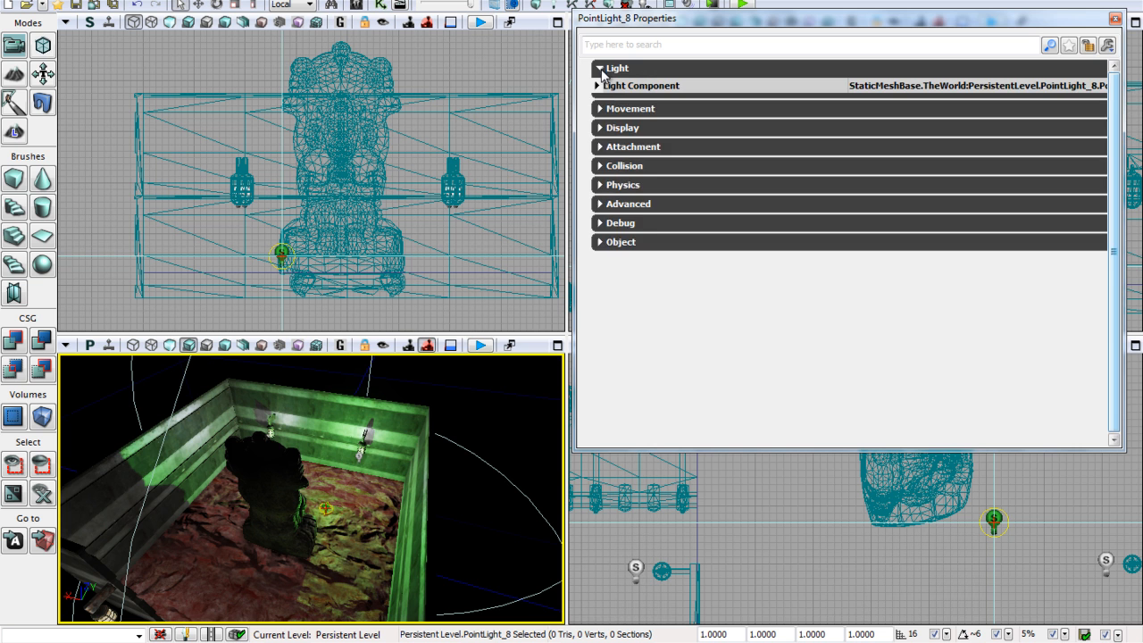
# Set the radius in the light's Point Light Component settings to 2048
pyautogui.click(598, 86)
pyautogui.click(625, 102)
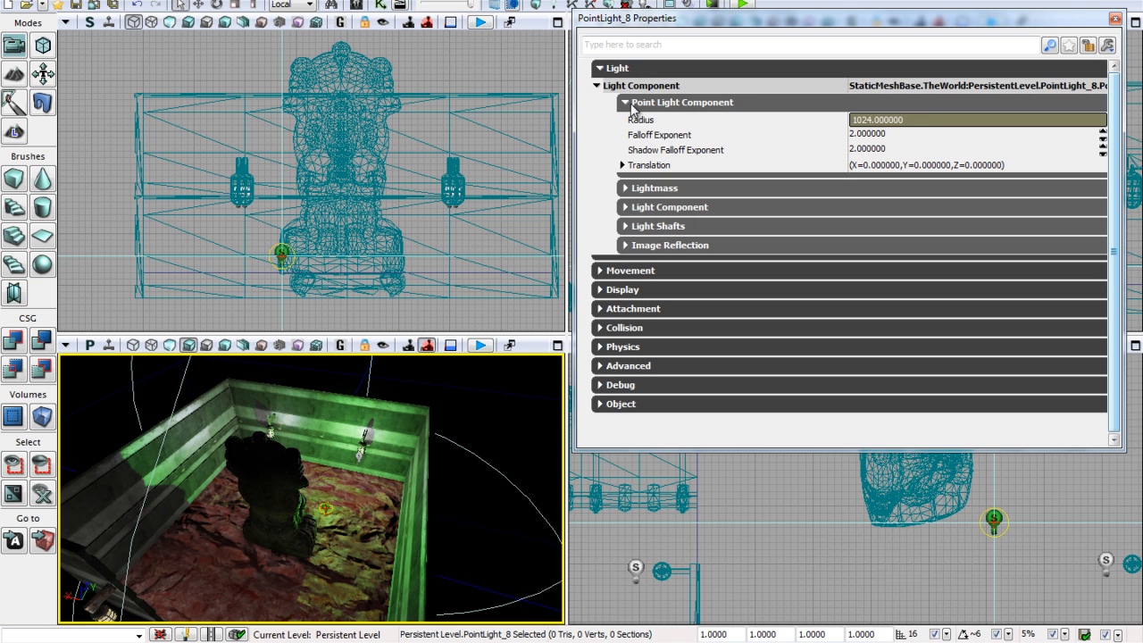
pyautogui.click(898, 122)
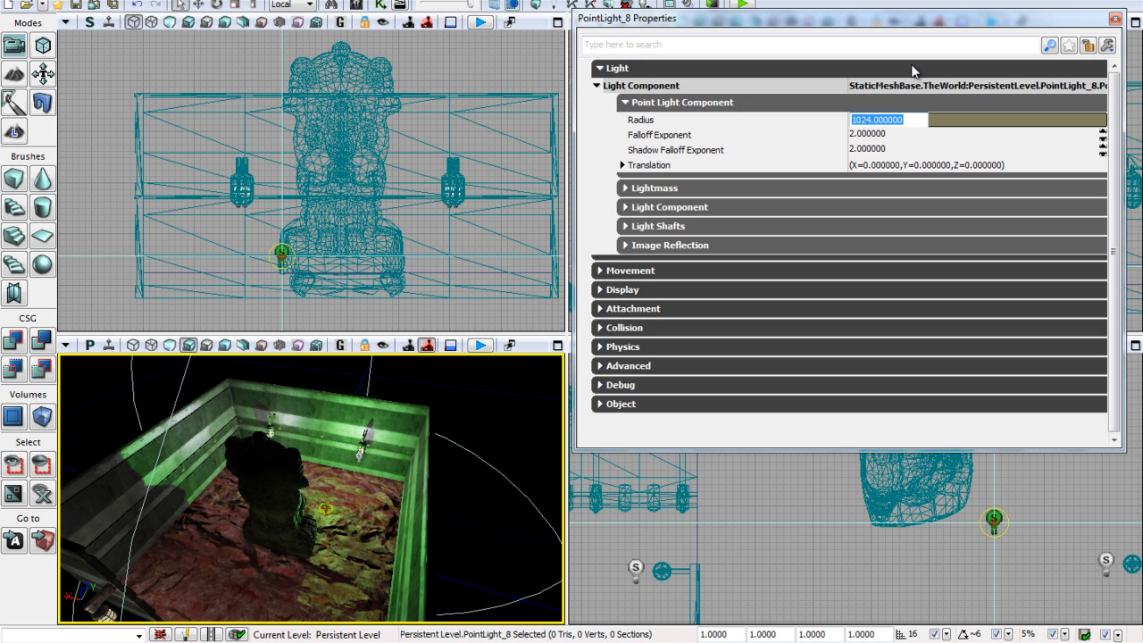
pyautogui.write('2048')
pyautogui.press('Return')
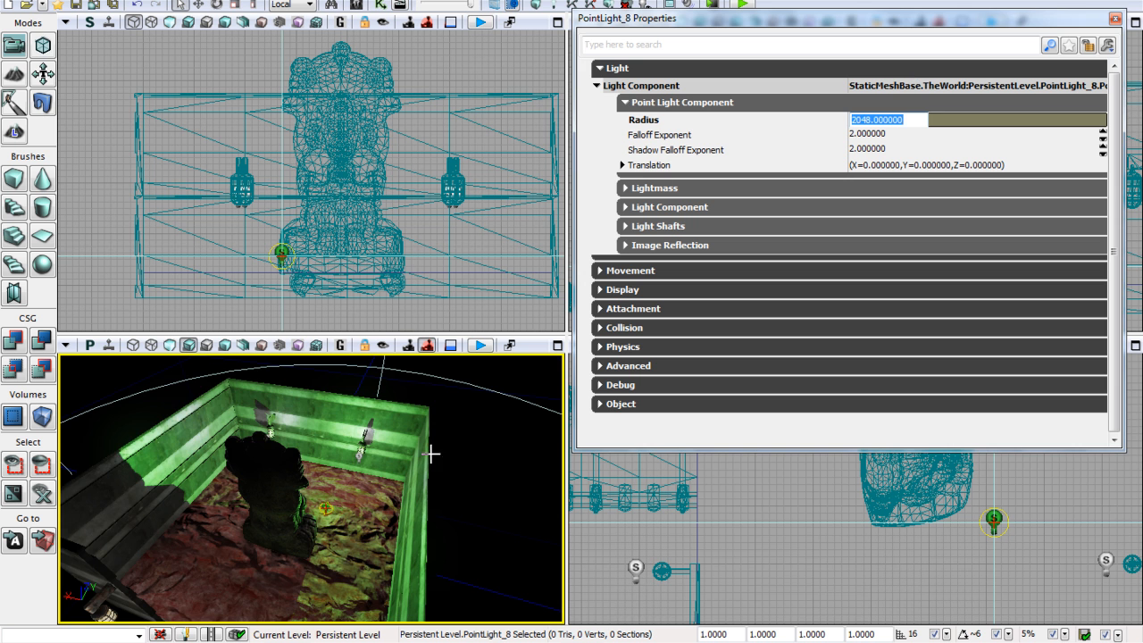
# Try a brightness of 10 for the point light, and raise it to 30
pyautogui.moveTo(456, 463)
pyautogui.mouseDown()
pyautogui.moveTo(462, 492)
pyautogui.moveTo(446, 482)
pyautogui.moveTo(446, 462)
pyautogui.moveTo(446, 471)
pyautogui.mouseUp()
pyautogui.click(632, 207)
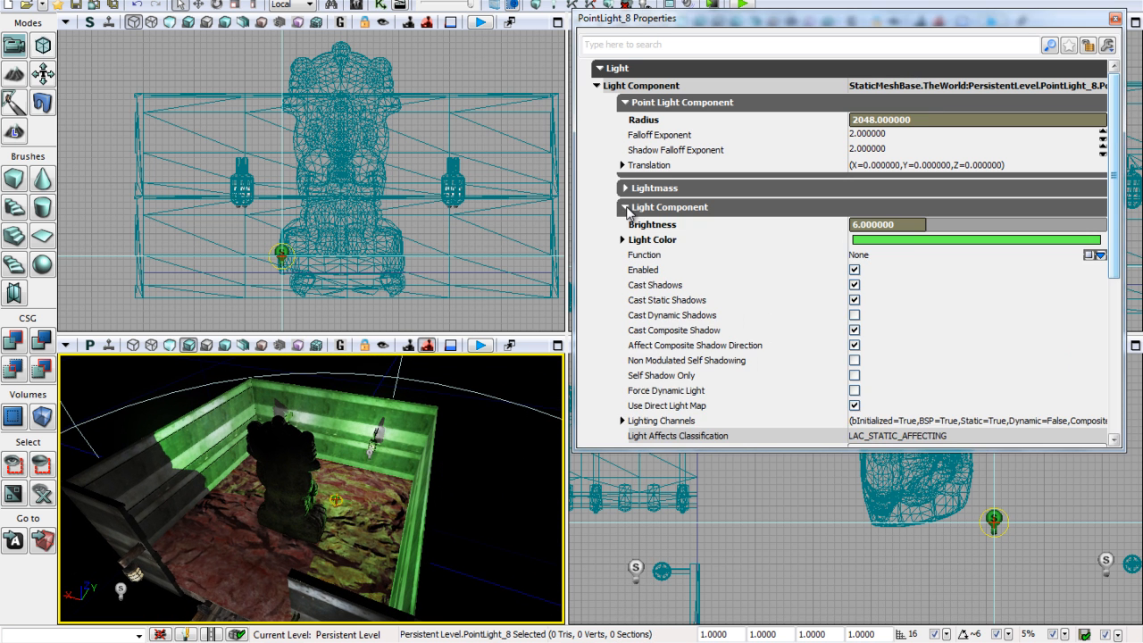
pyautogui.moveTo(923, 225); pyautogui.dragTo(950, 226)
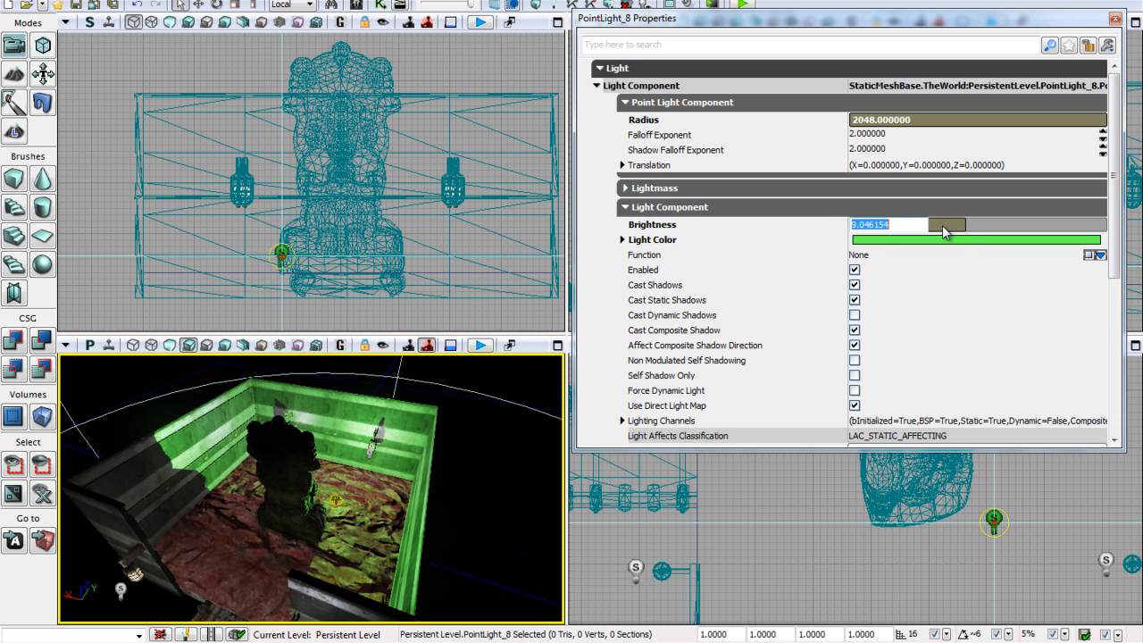
pyautogui.write('10')
pyautogui.press('Return')
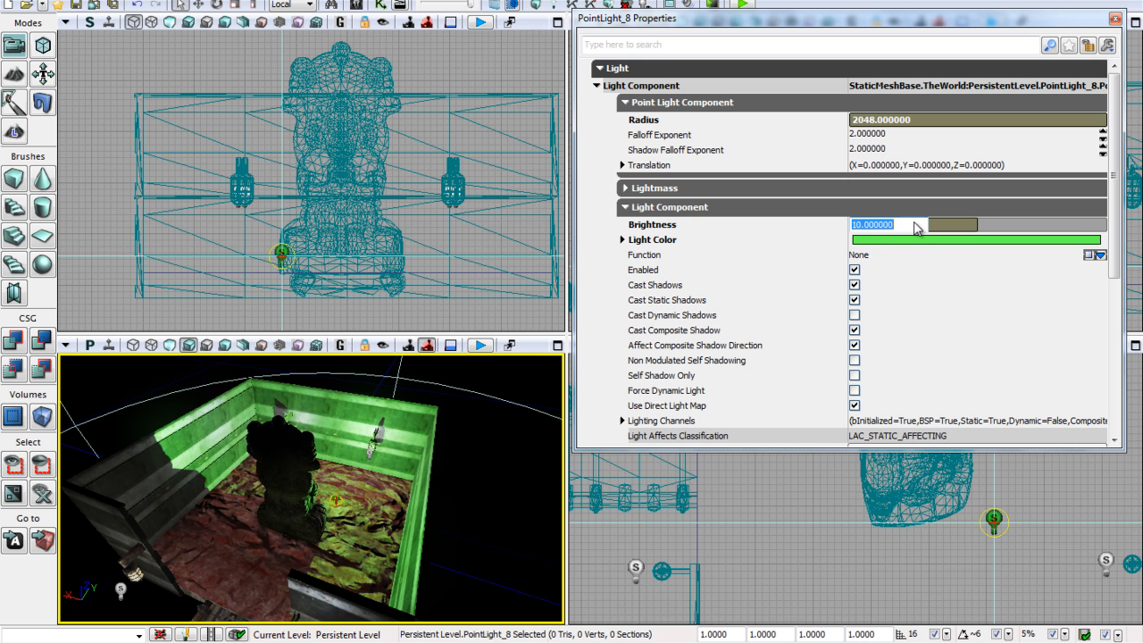
pyautogui.write('30')
pyautogui.press('Return')
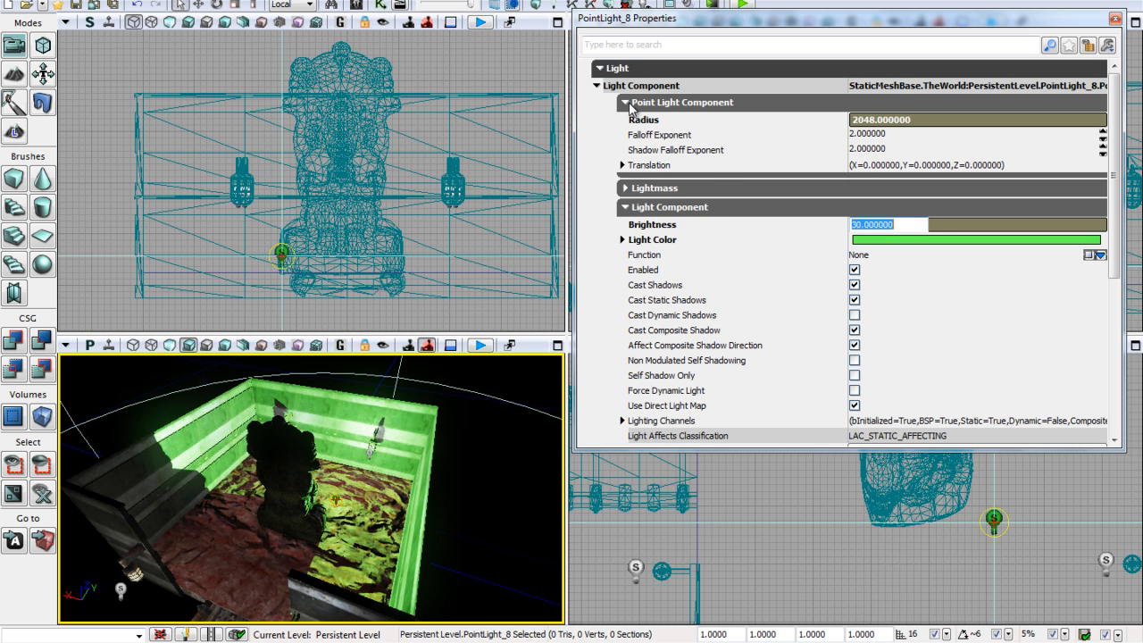
pyautogui.click(626, 208)
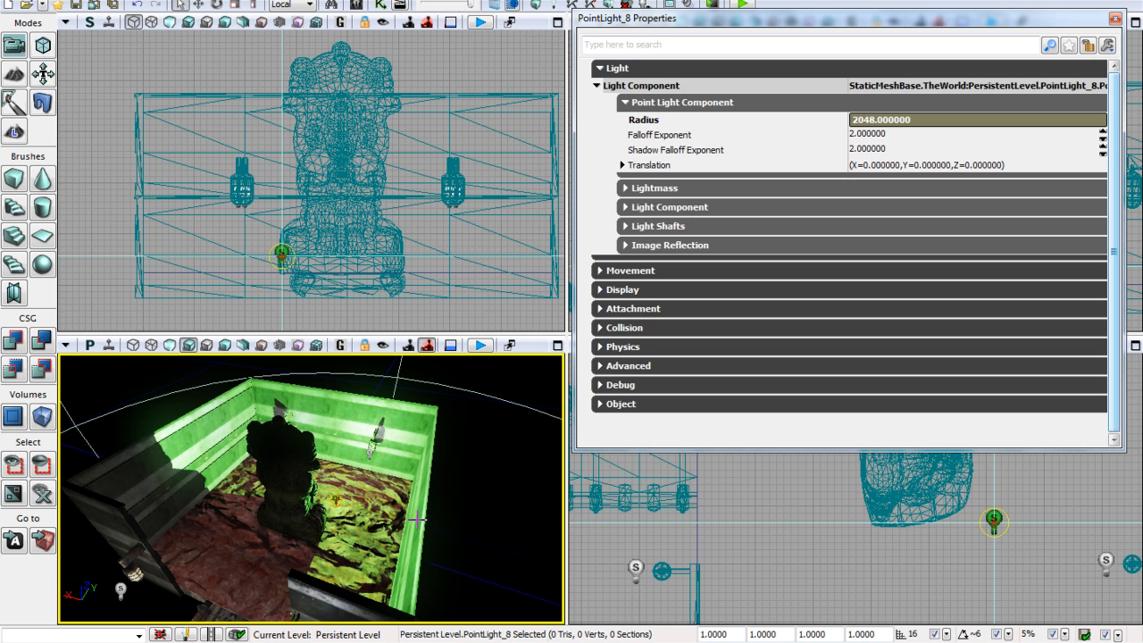
# Deselect the point light, close its properties, and examine the lit room and statue from several angles
pyautogui.click(471, 482)
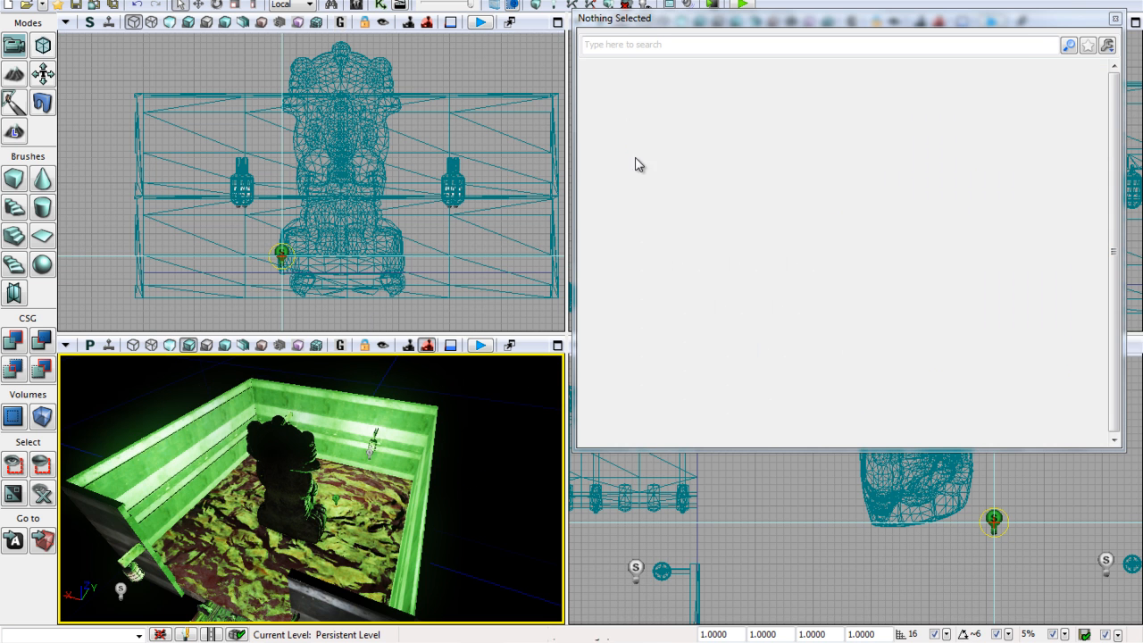
pyautogui.click(1114, 18)
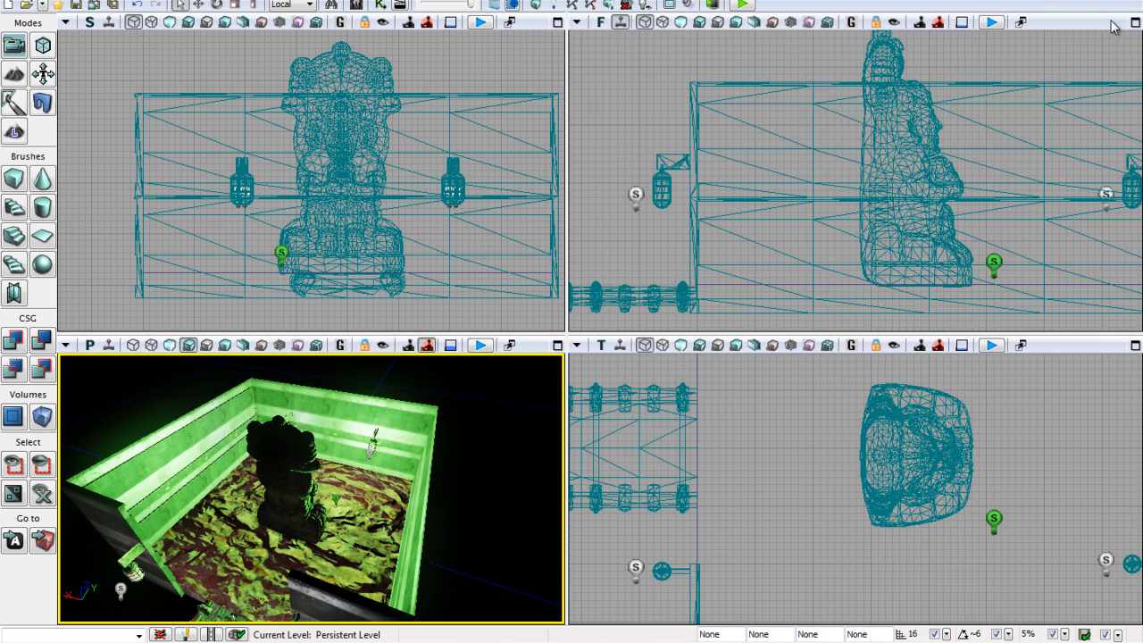
pyautogui.scroll(5, 463, 514)
pyautogui.moveTo(471, 512); pyautogui.dragTo(457, 504)
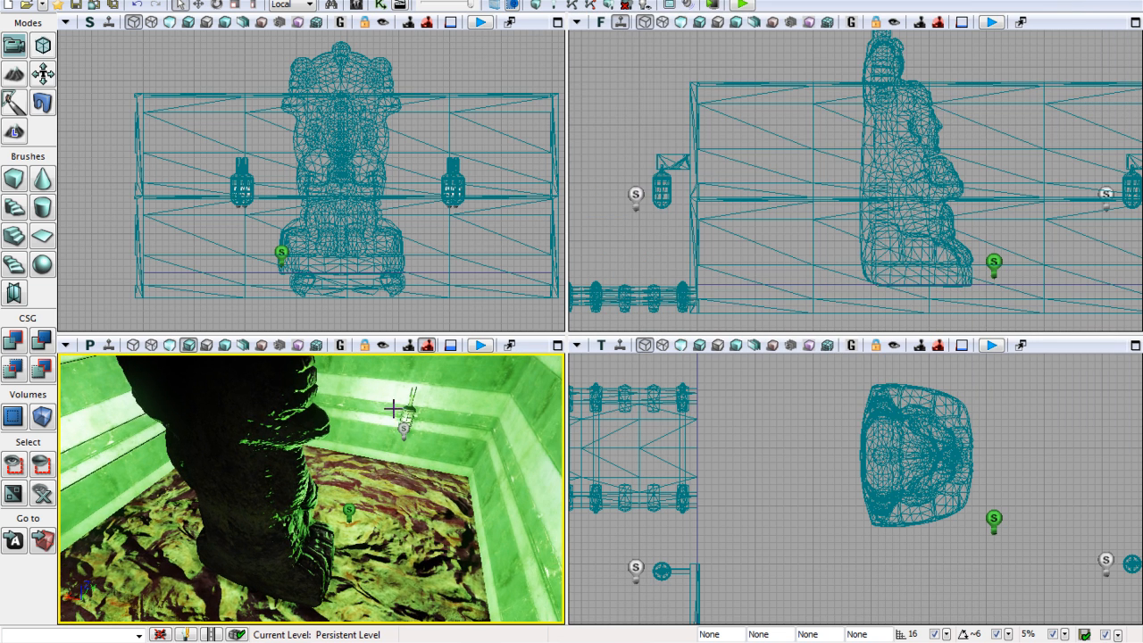
pyautogui.moveTo(409, 434); pyautogui.dragTo(233, 391)
pyautogui.moveTo(250, 430); pyautogui.dragTo(273, 528, button='right')
pyautogui.scroll(3, 238, 459)
pyautogui.moveTo(239, 459); pyautogui.dragTo(348, 389, button='right')
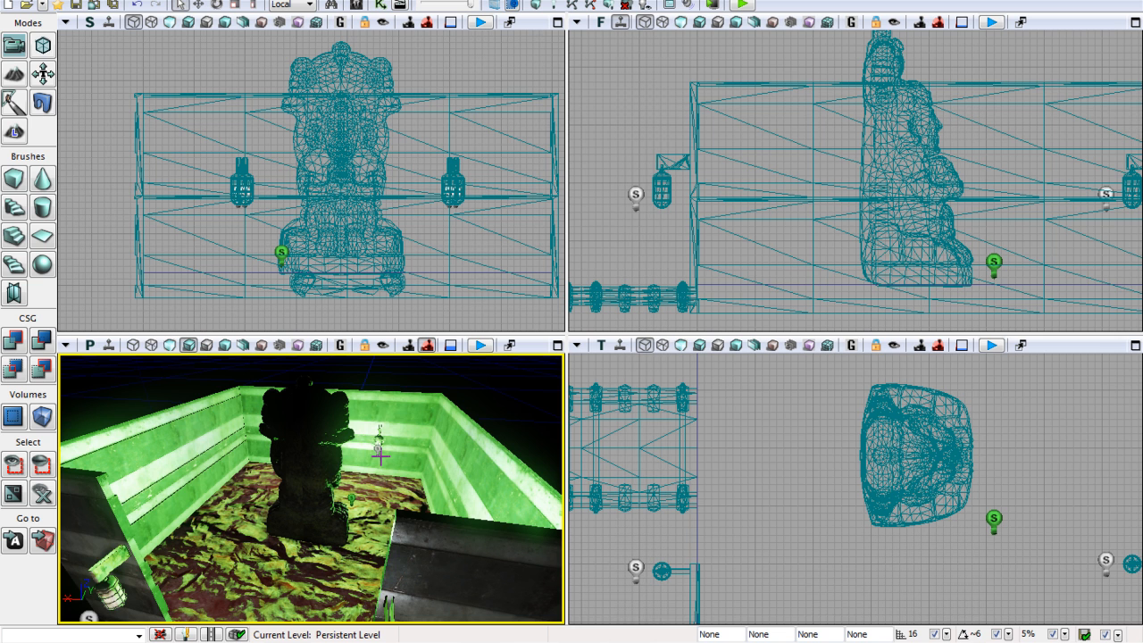
pyautogui.moveTo(361, 495); pyautogui.dragTo(265, 605, button='right')
pyautogui.moveTo(308, 511); pyautogui.dragTo(409, 439, button='right')
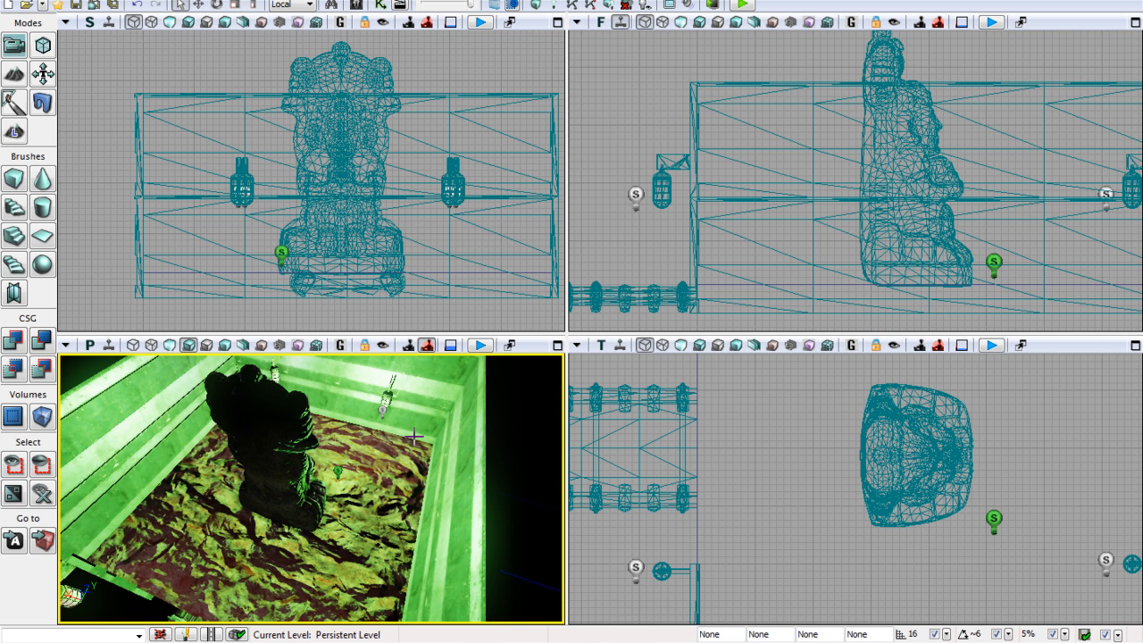
# Reopen the point light's properties and enlarge its icon by setting the display Draw Scale to about 3.04
pyautogui.click(338, 471)
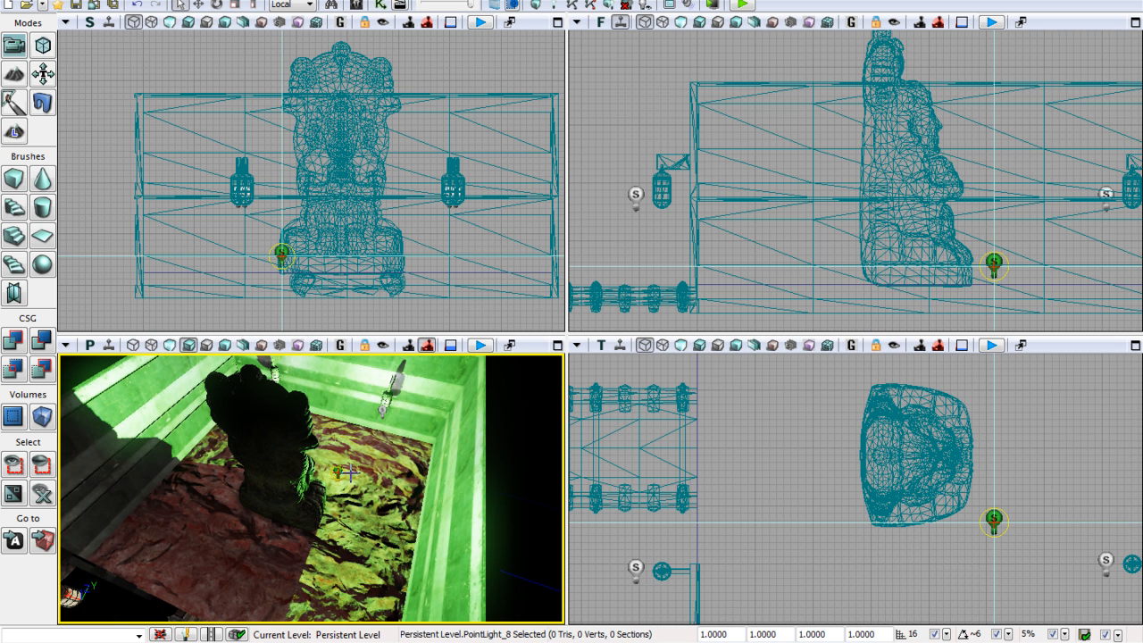
pyautogui.rightClick(338, 472)
pyautogui.click(462, 111)
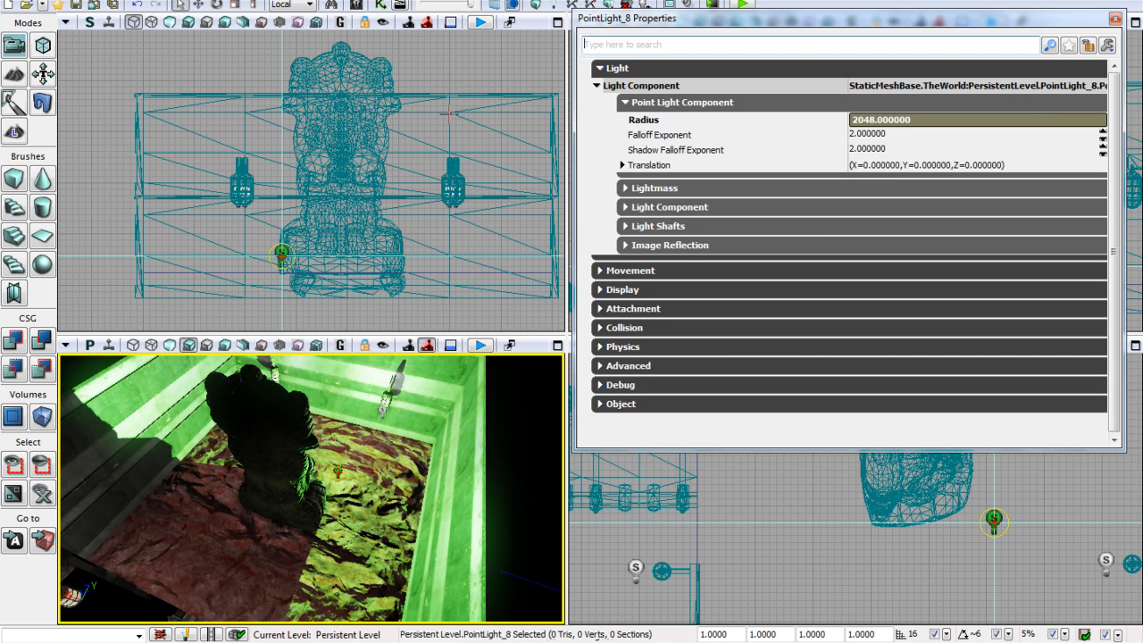
pyautogui.click(602, 290)
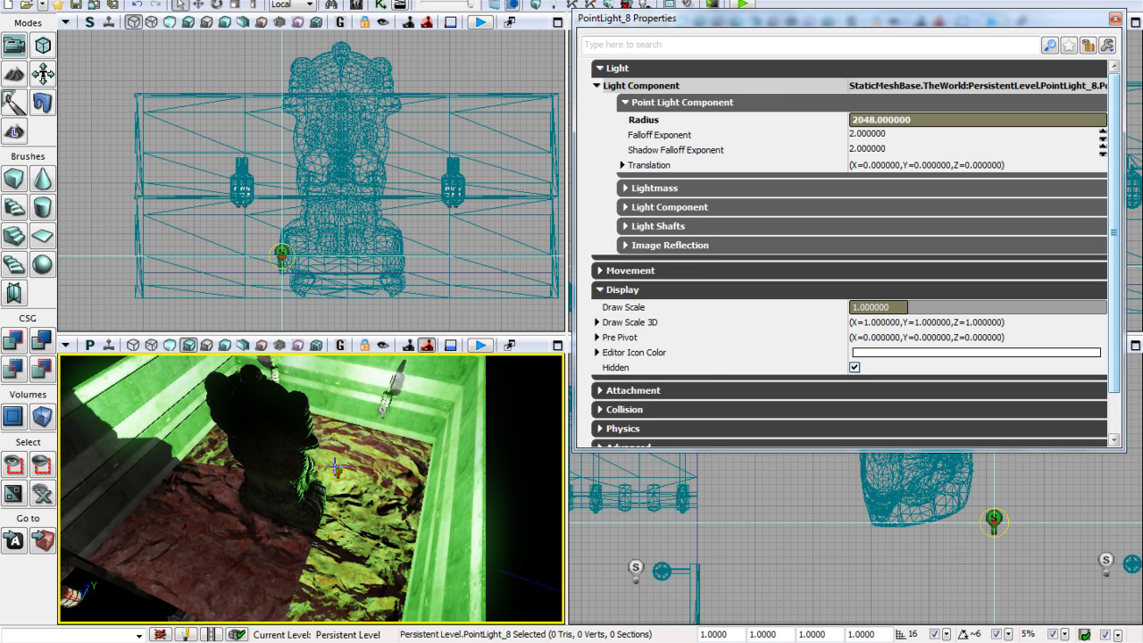
pyautogui.click(944, 309)
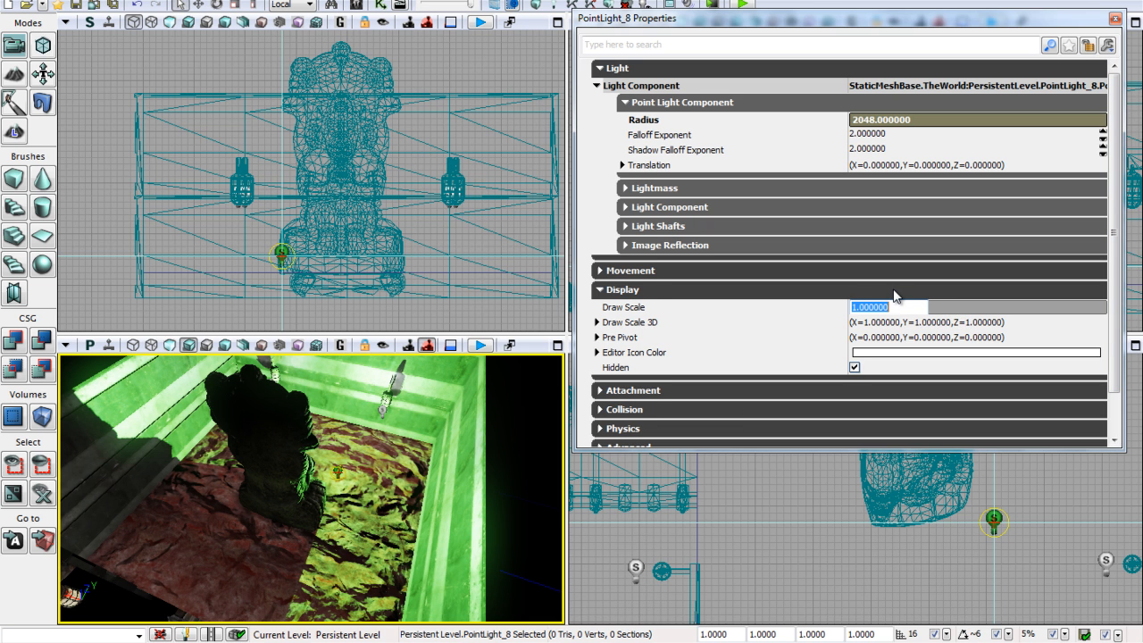
pyautogui.click(918, 295)
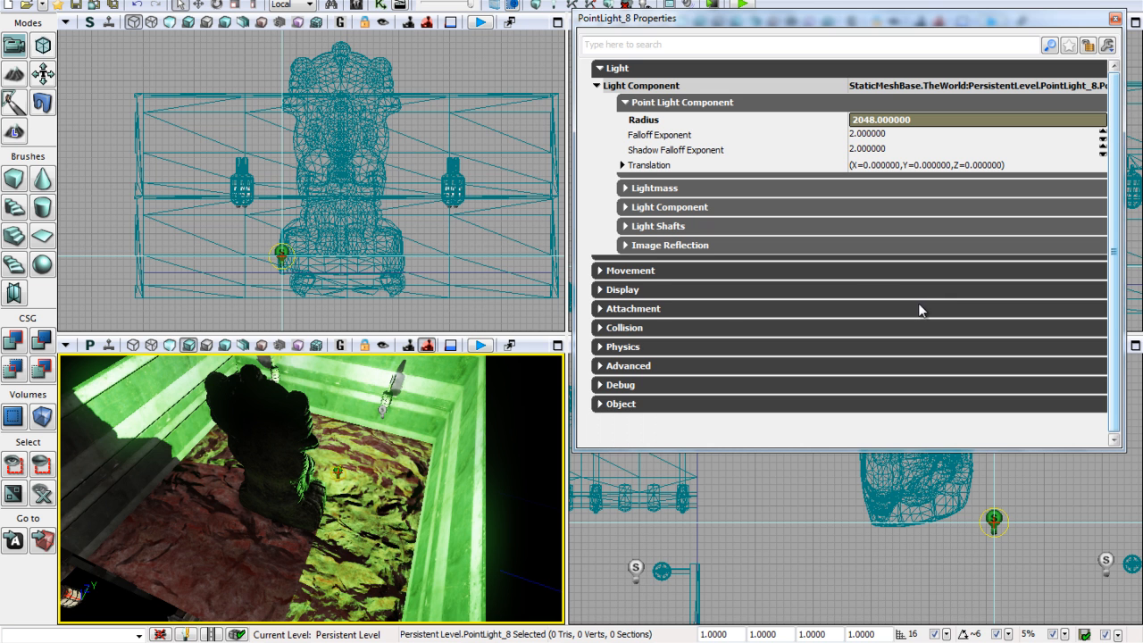
pyautogui.click(601, 290)
pyautogui.moveTo(918, 309); pyautogui.dragTo(1043, 315)
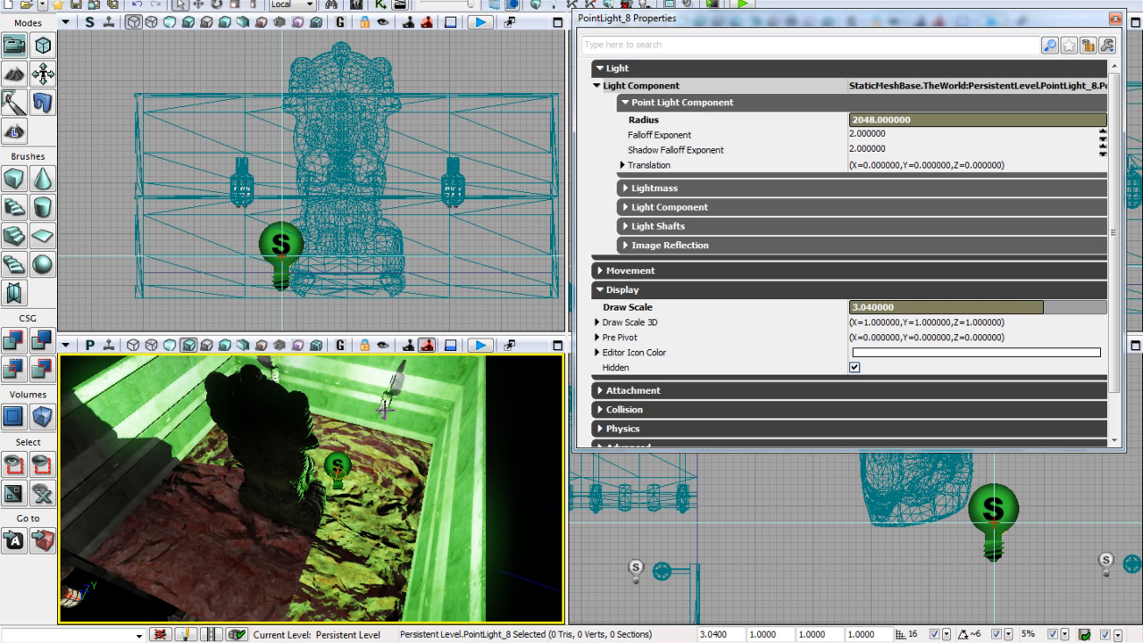
pyautogui.moveTo(395, 400); pyautogui.dragTo(451, 484)
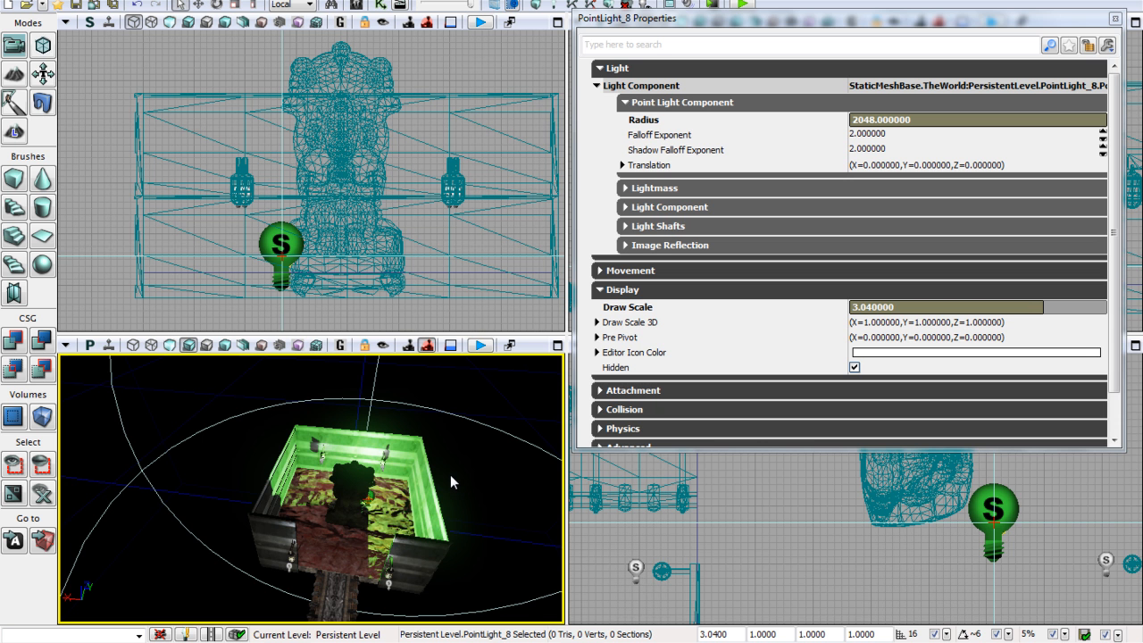
pyautogui.scroll(5, 450, 479)
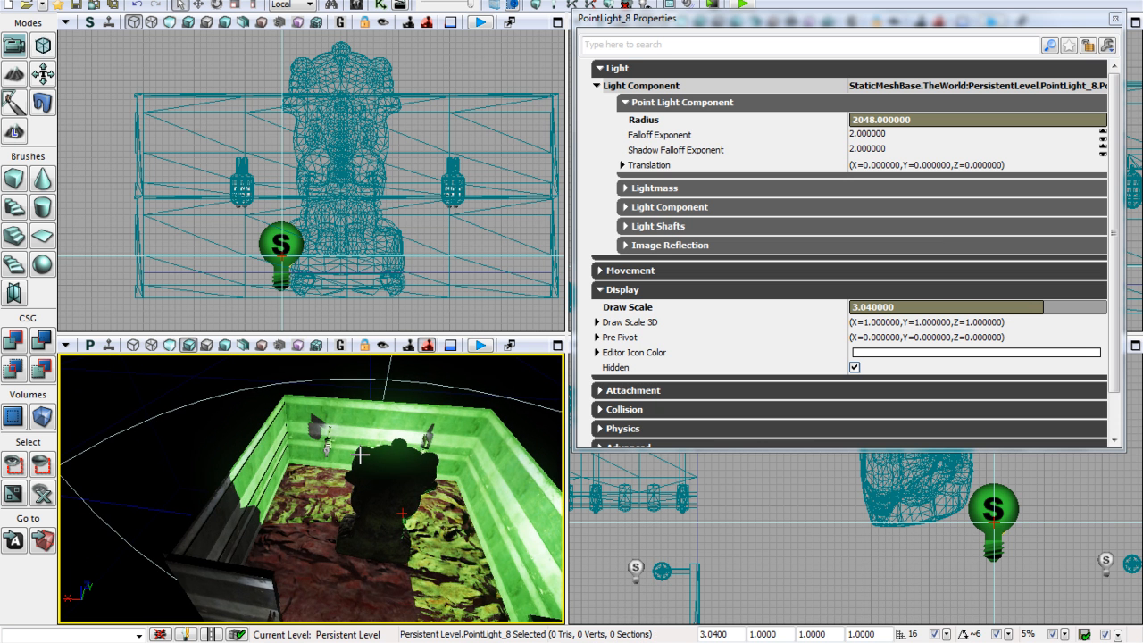
pyautogui.moveTo(413, 455); pyautogui.dragTo(416, 467, button='right')
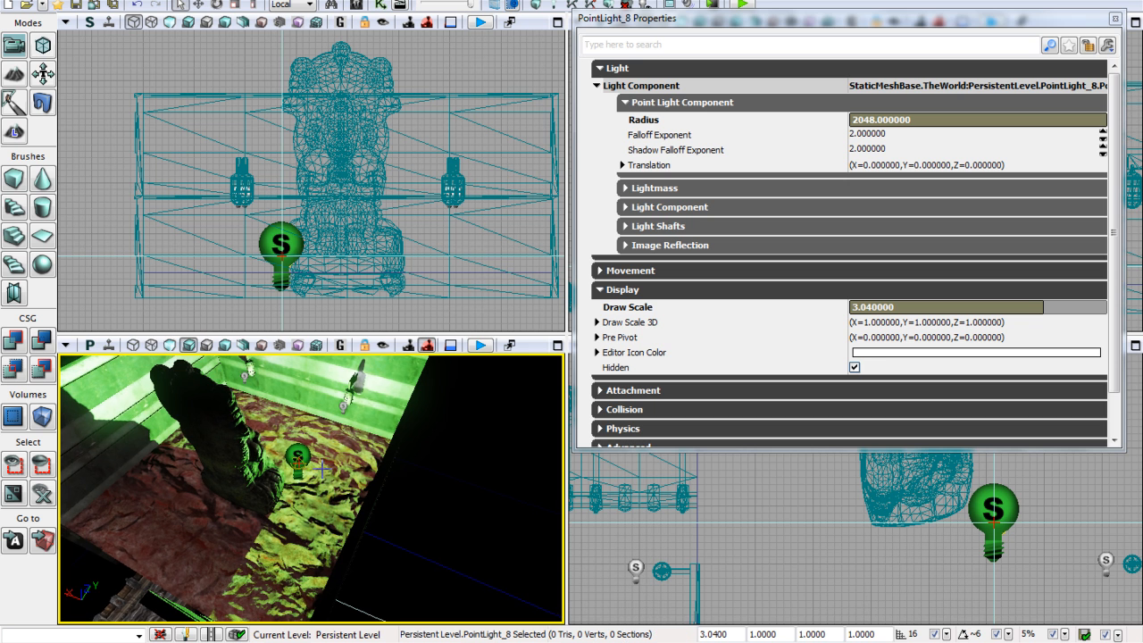